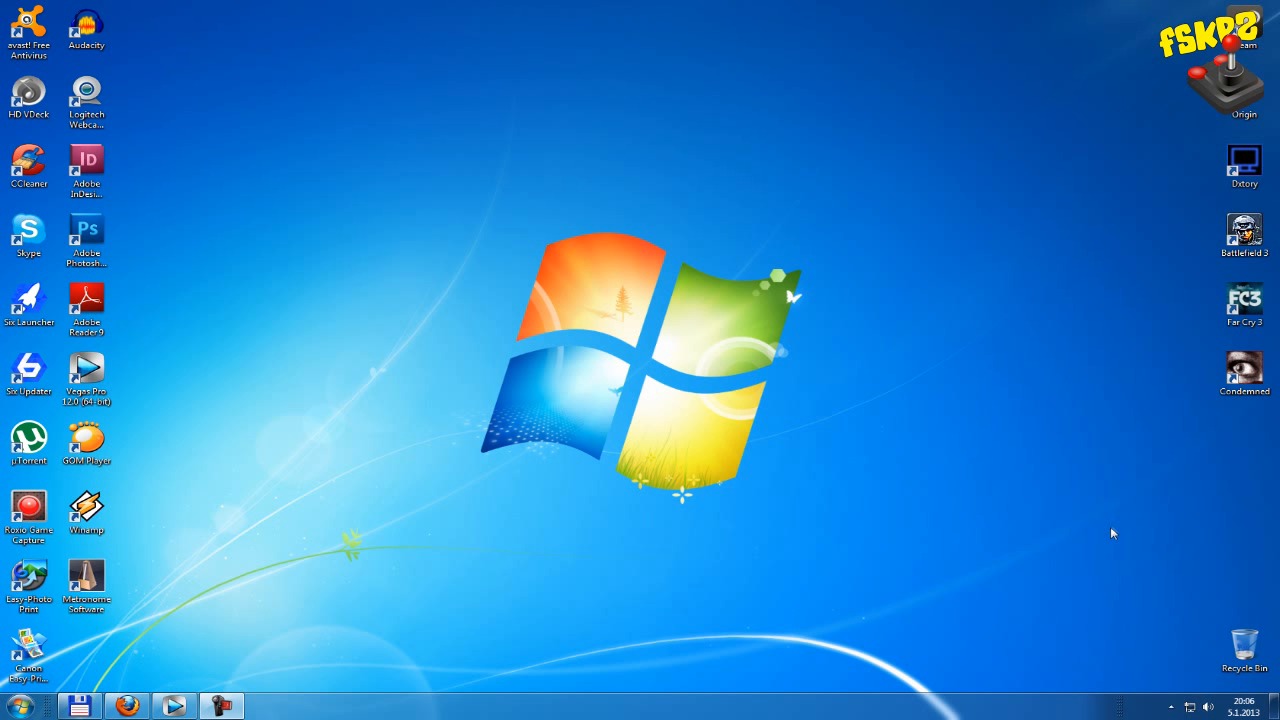
# - Bring up the Dxtory settings window and move it near the middle of the desktop
pyautogui.click(1171, 707)
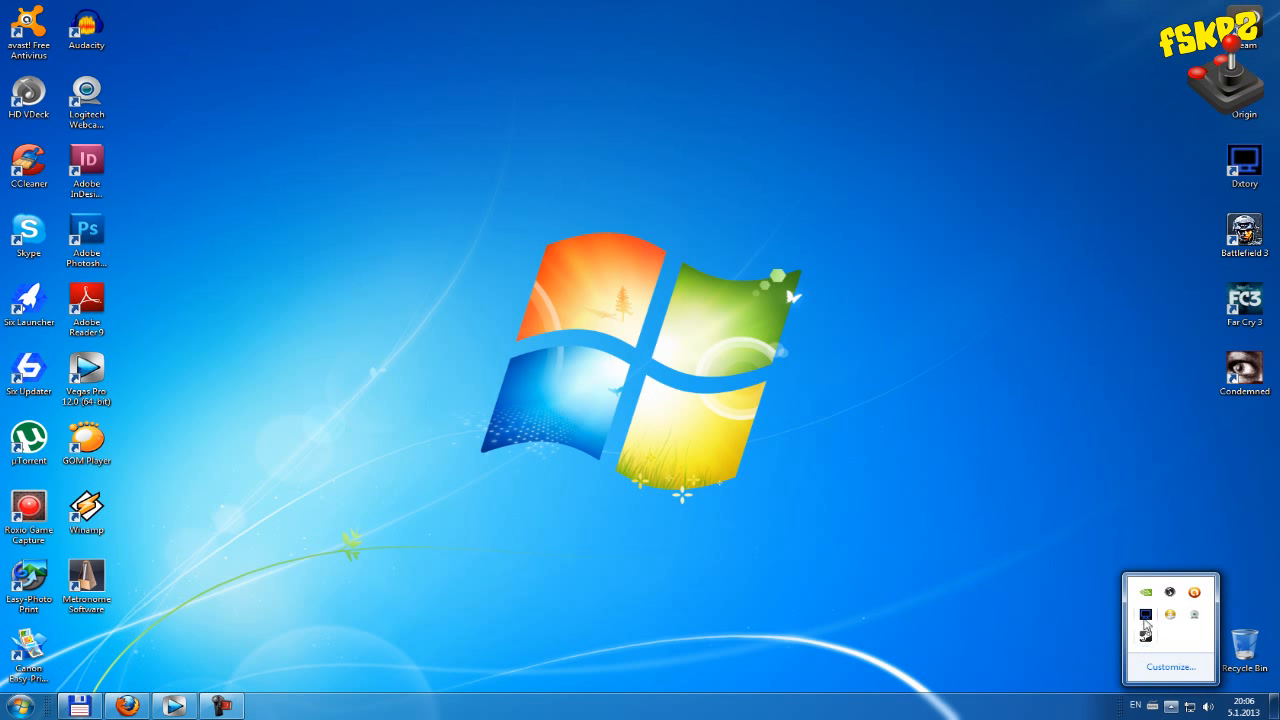
pyautogui.click(1146, 614)
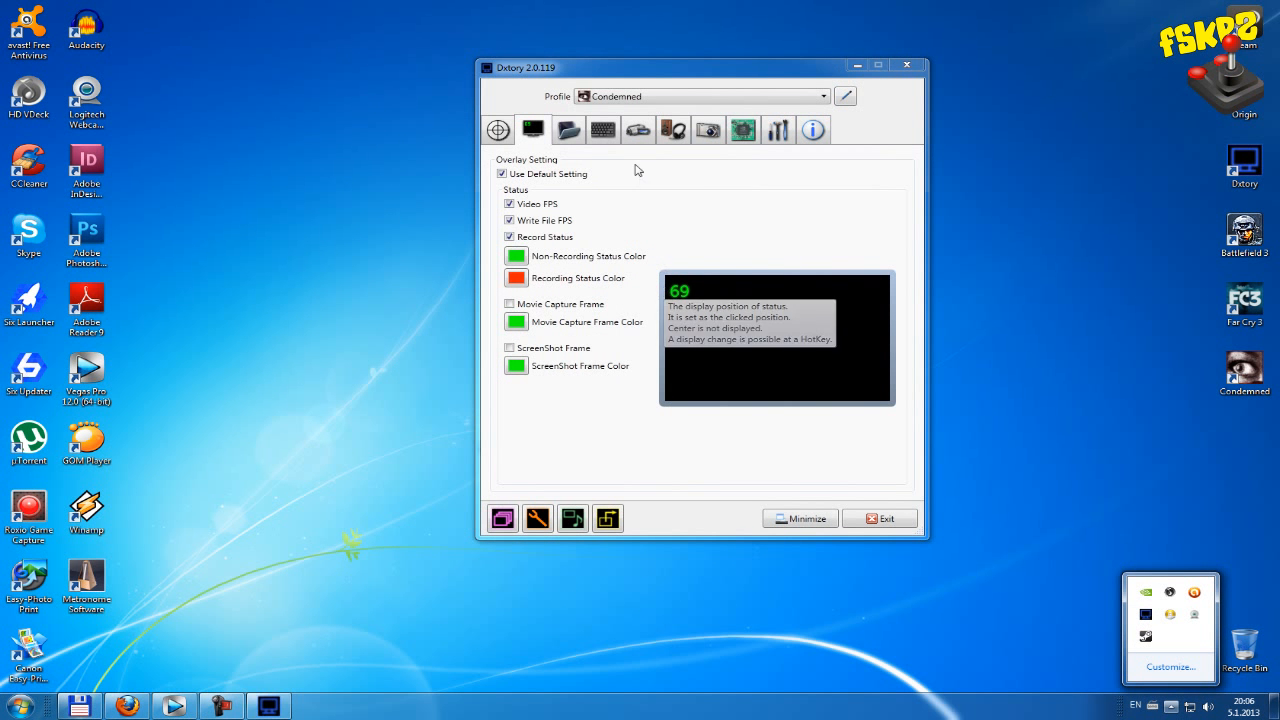
pyautogui.moveTo(603, 74); pyautogui.dragTo(499, 66)
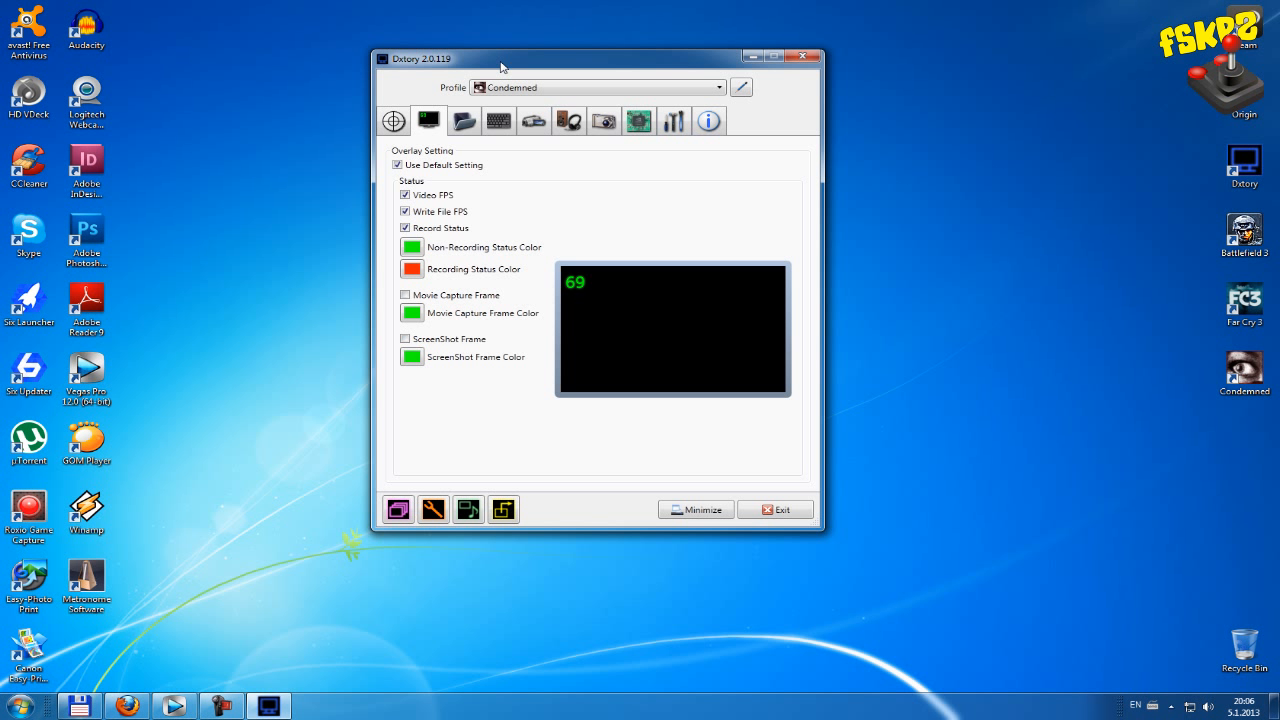
pyautogui.moveTo(502, 67); pyautogui.dragTo(549, 94)
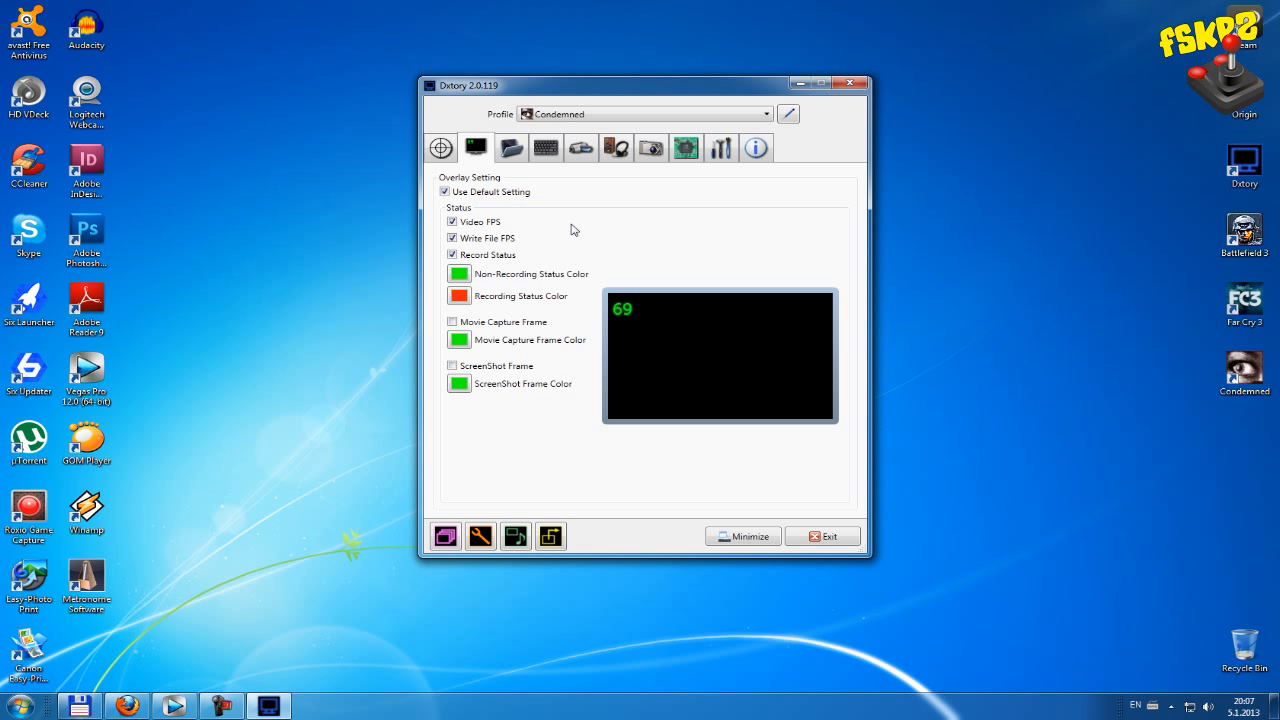
# - Change the overlay's recording status color to orange, FF9E00
pyautogui.click(459, 296)
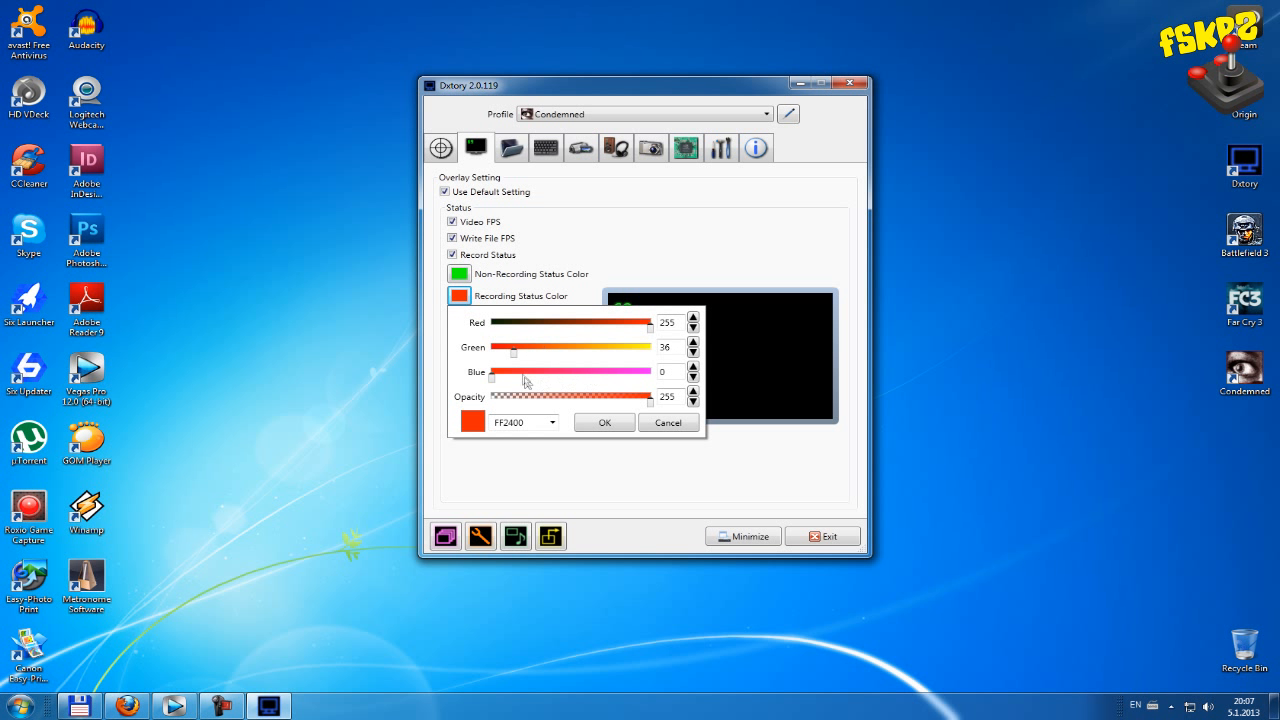
pyautogui.moveTo(513, 354); pyautogui.dragTo(590, 354)
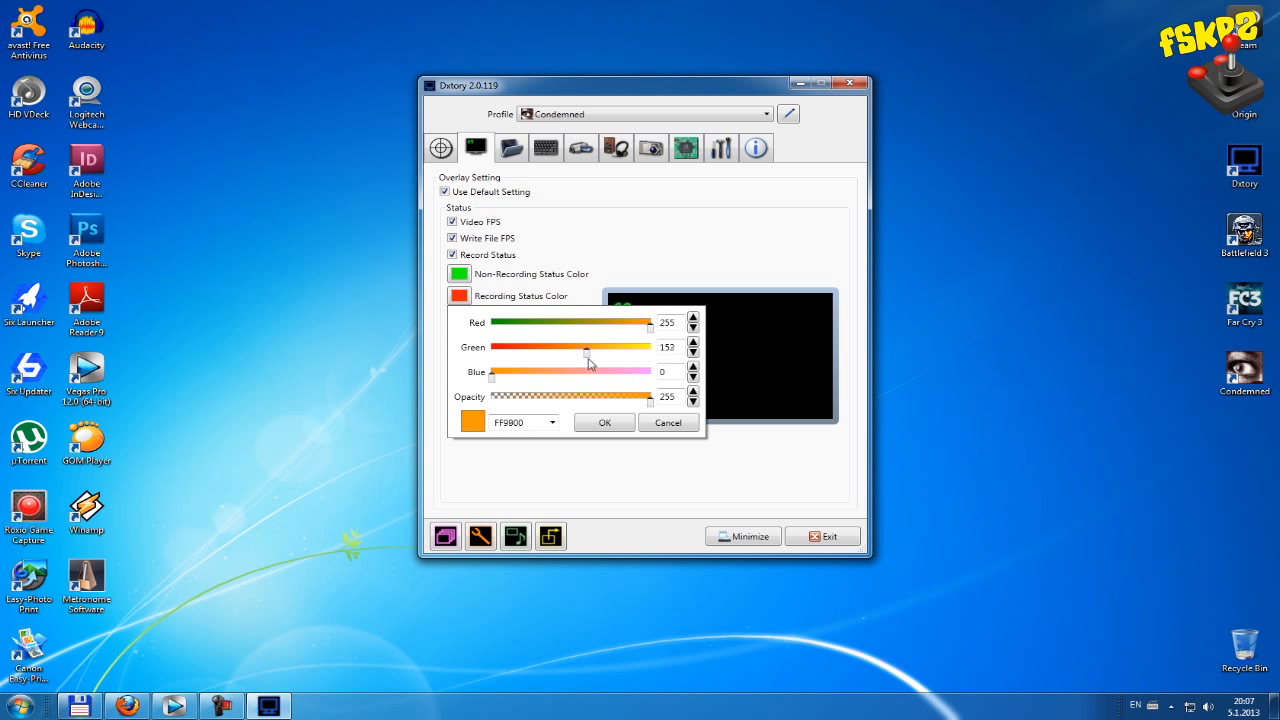
pyautogui.click(605, 423)
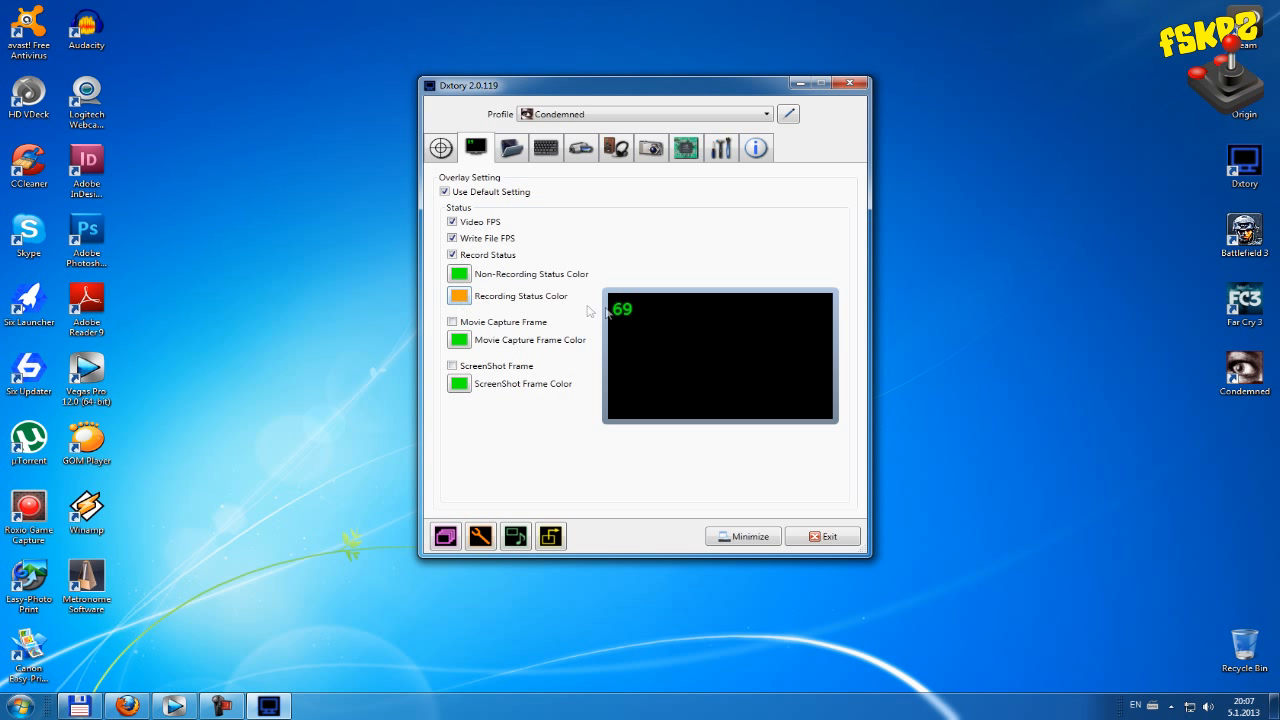
# - Set the overlay's recording status color to red by lowering its green value to about 27
pyautogui.click(459, 296)
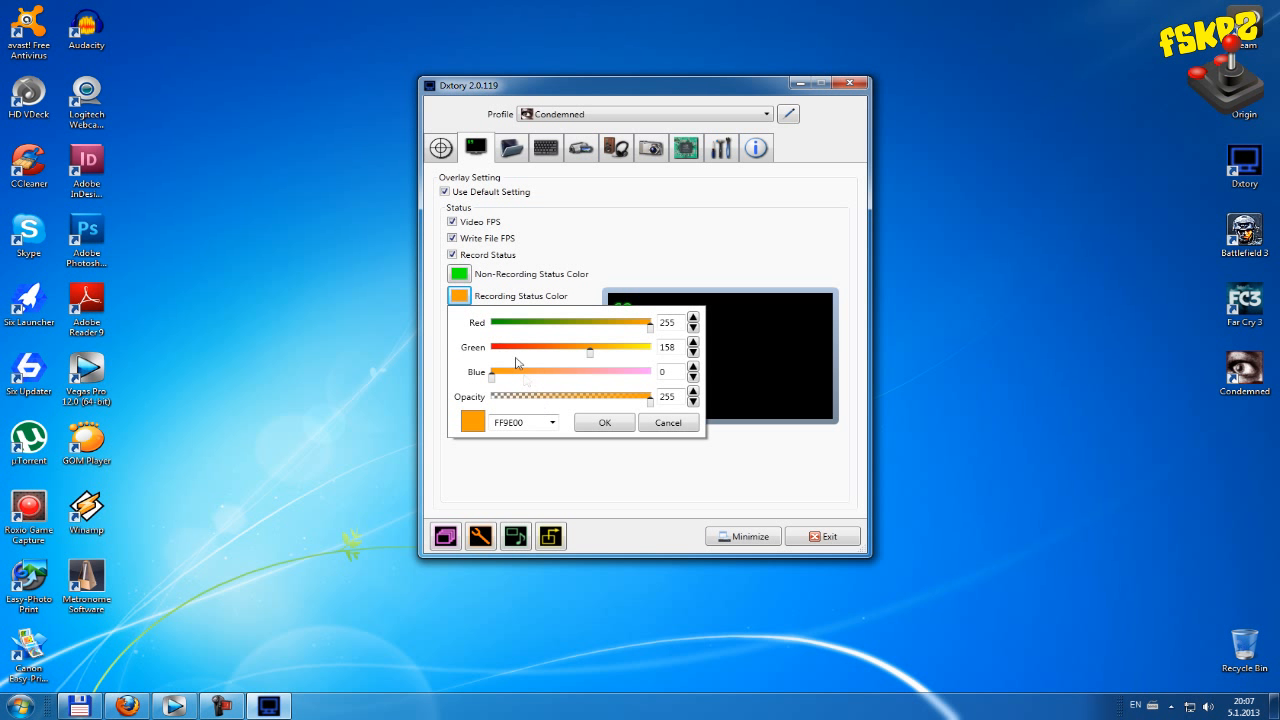
pyautogui.moveTo(503, 352)
pyautogui.mouseDown()
pyautogui.moveTo(531, 360)
pyautogui.moveTo(510, 358)
pyautogui.mouseUp()
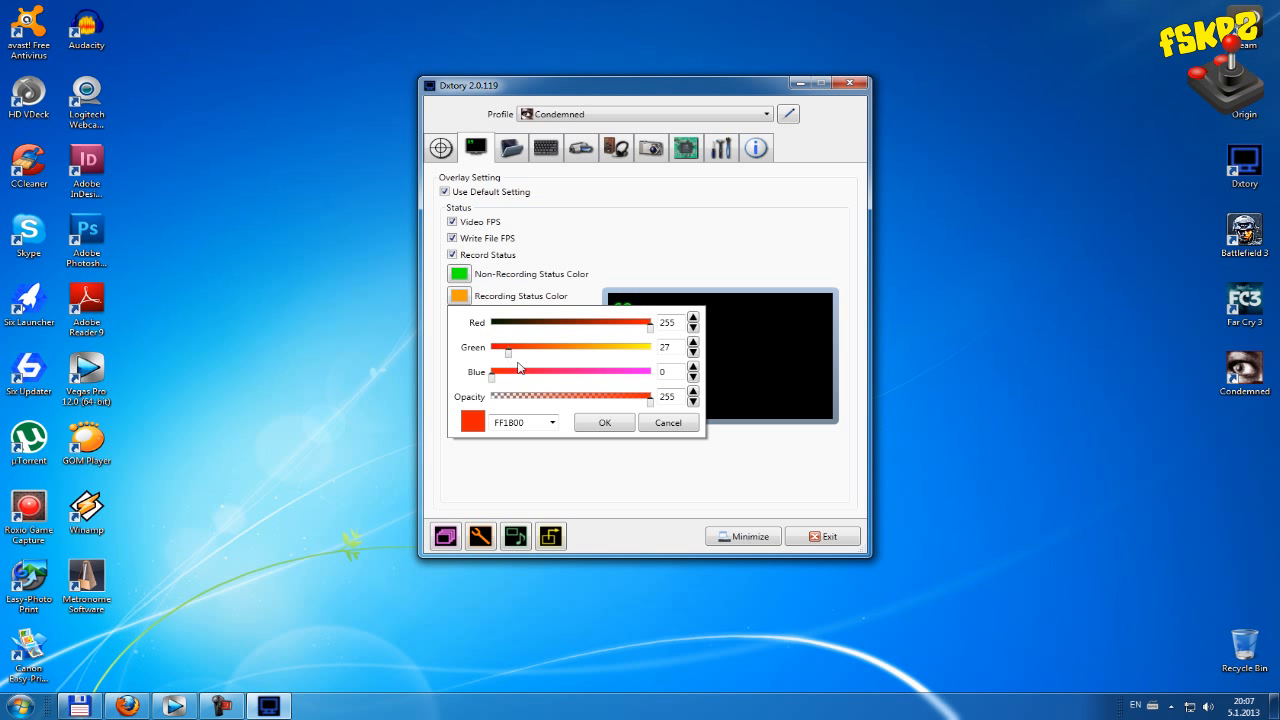
pyautogui.click(605, 422)
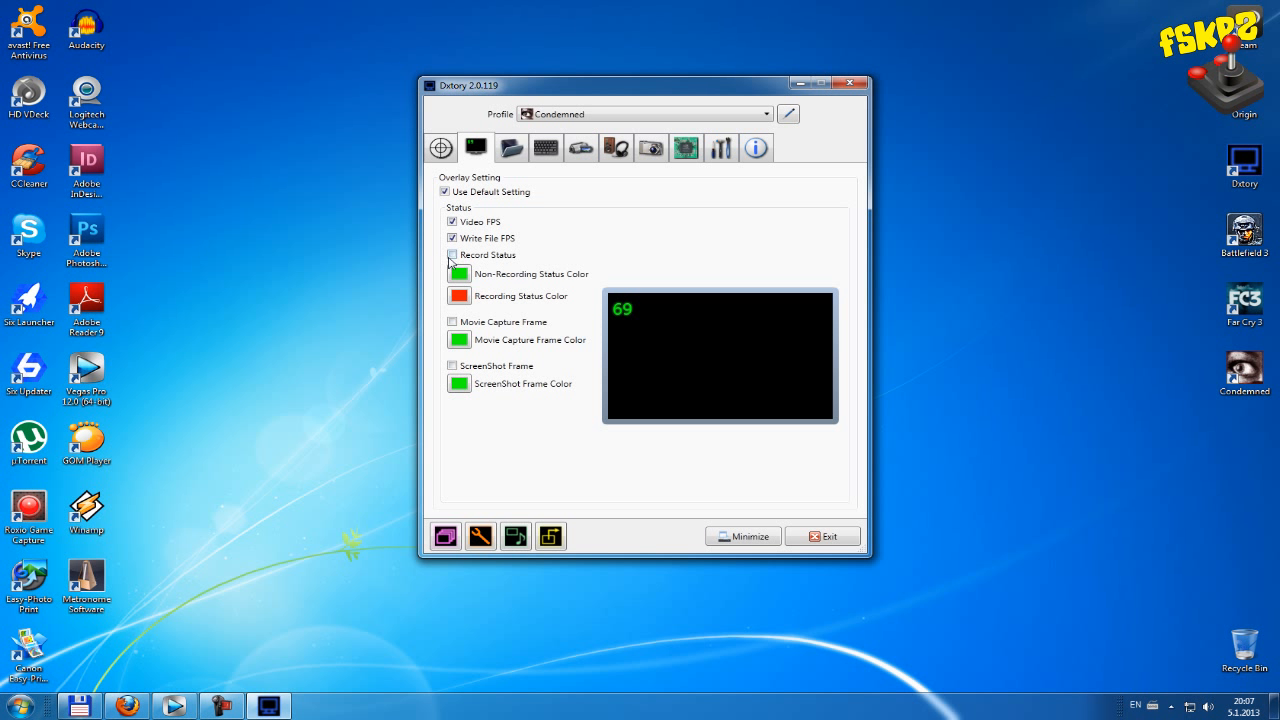
# - Examine the movie save folder settings with their folder browser, and the hotkey assignments
pyautogui.click(514, 154)
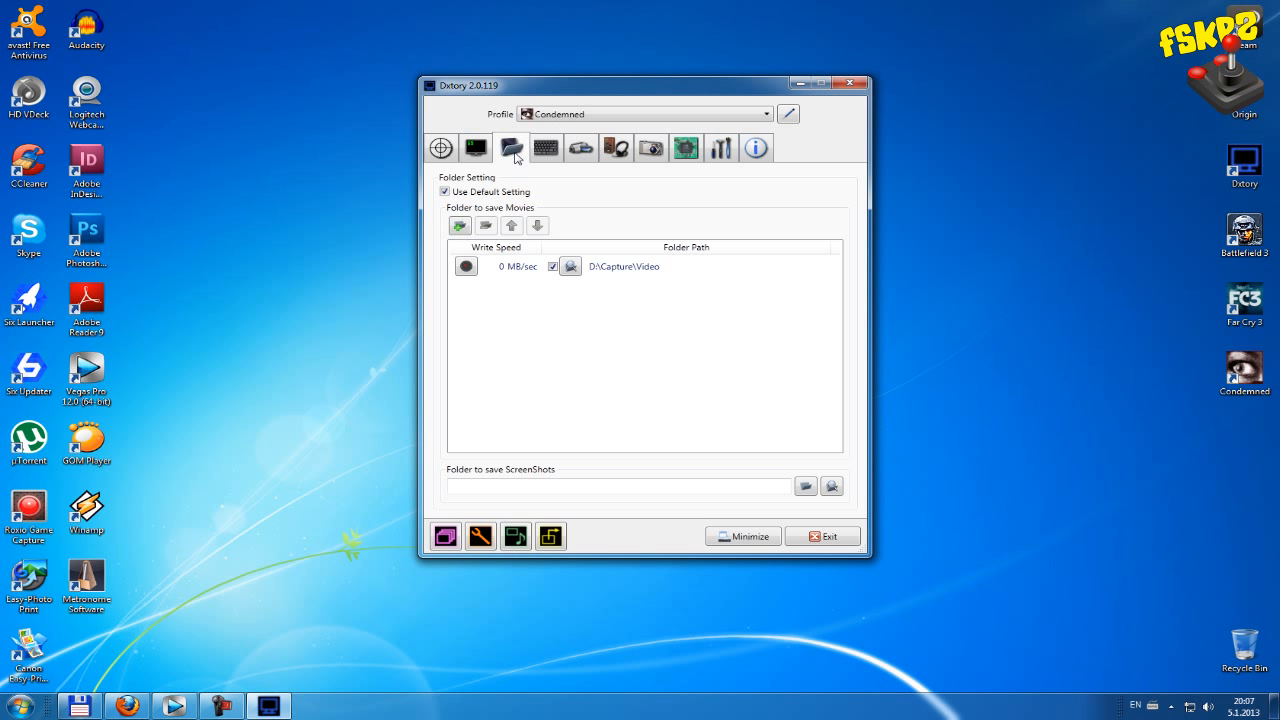
pyautogui.click(570, 266)
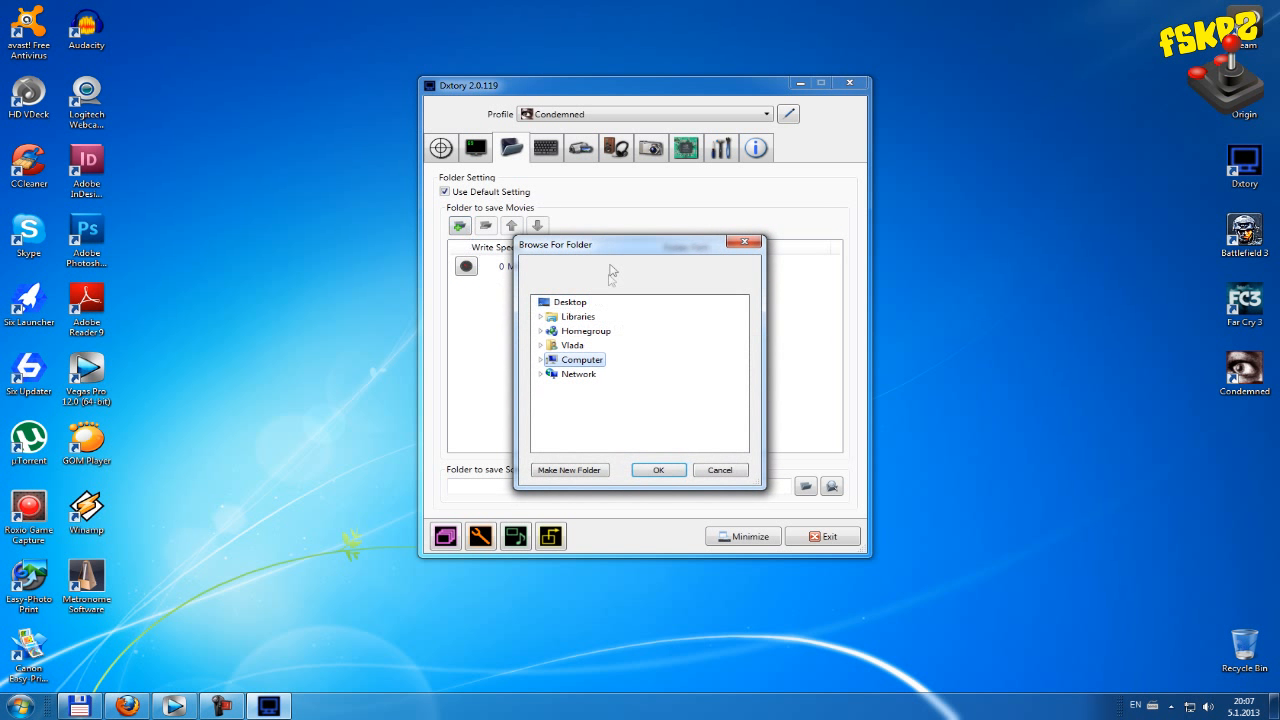
pyautogui.click(312, 367)
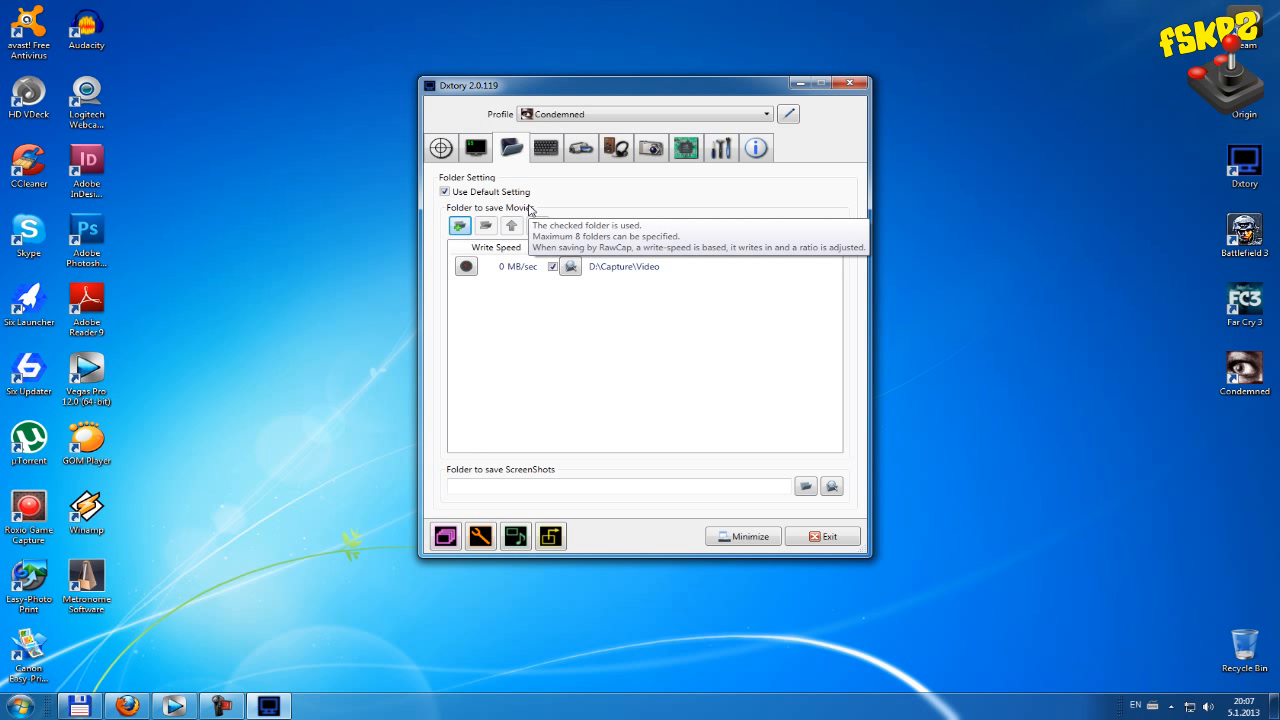
pyautogui.click(546, 149)
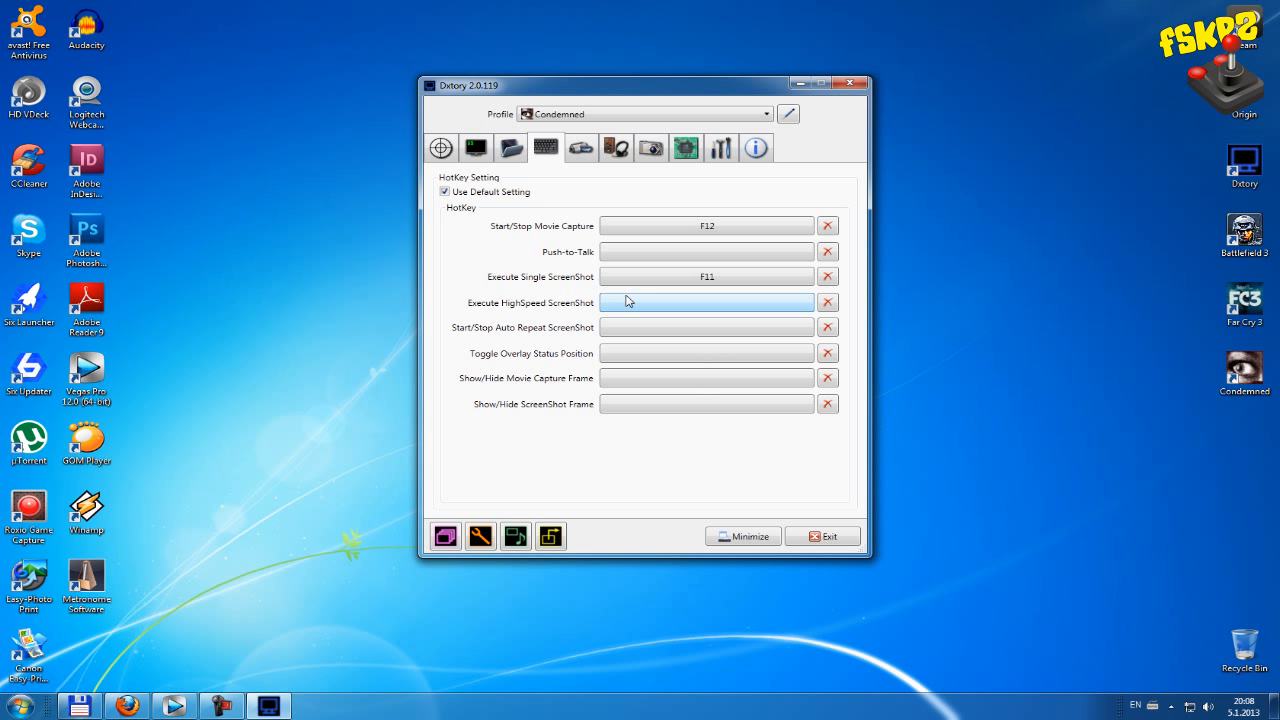
# - Confirm the Dxtory Video Codec options for movies with YUV420(2x2) - Medium Quality and Compress
pyautogui.click(578, 150)
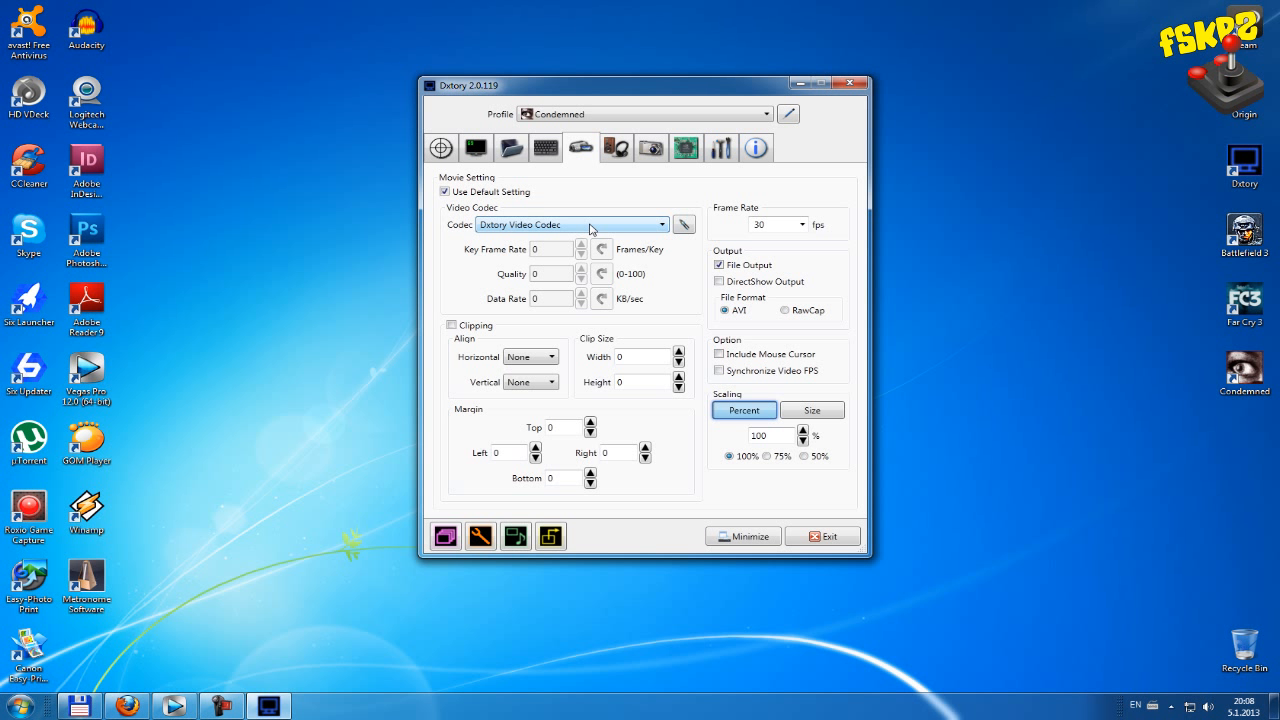
pyautogui.click(684, 225)
pyautogui.moveTo(677, 241); pyautogui.dragTo(271, 145)
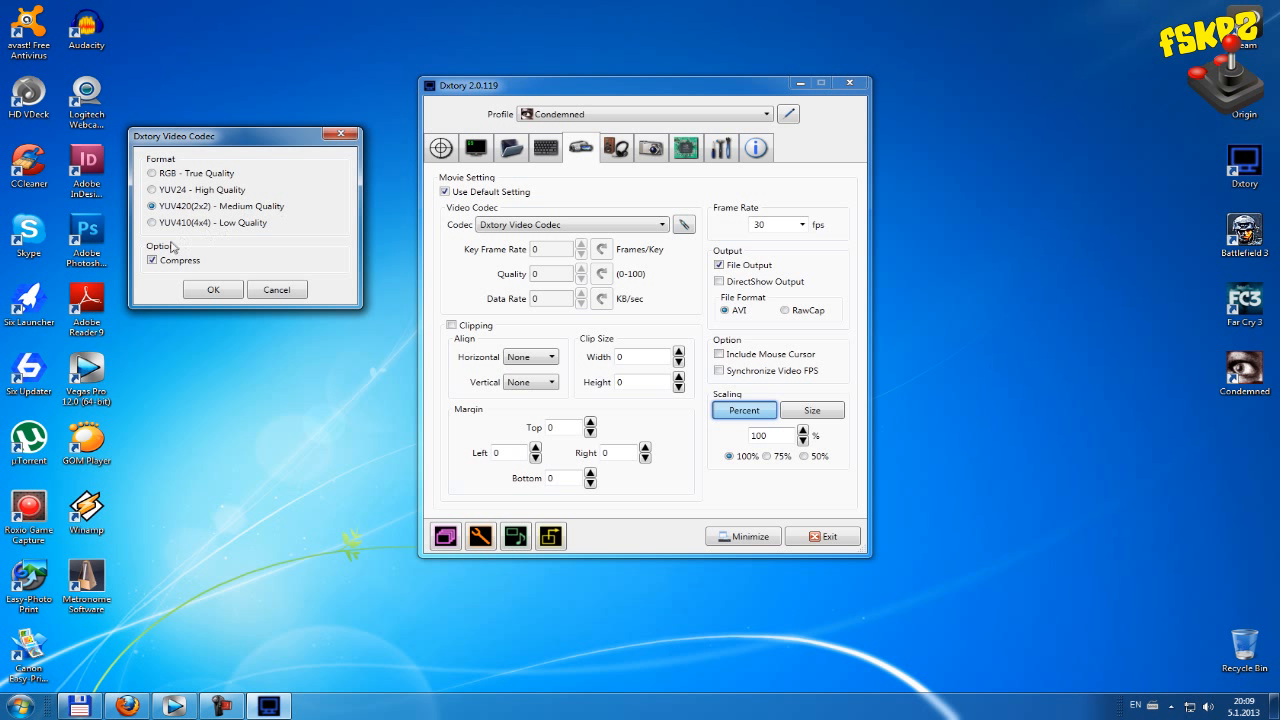
pyautogui.click(213, 289)
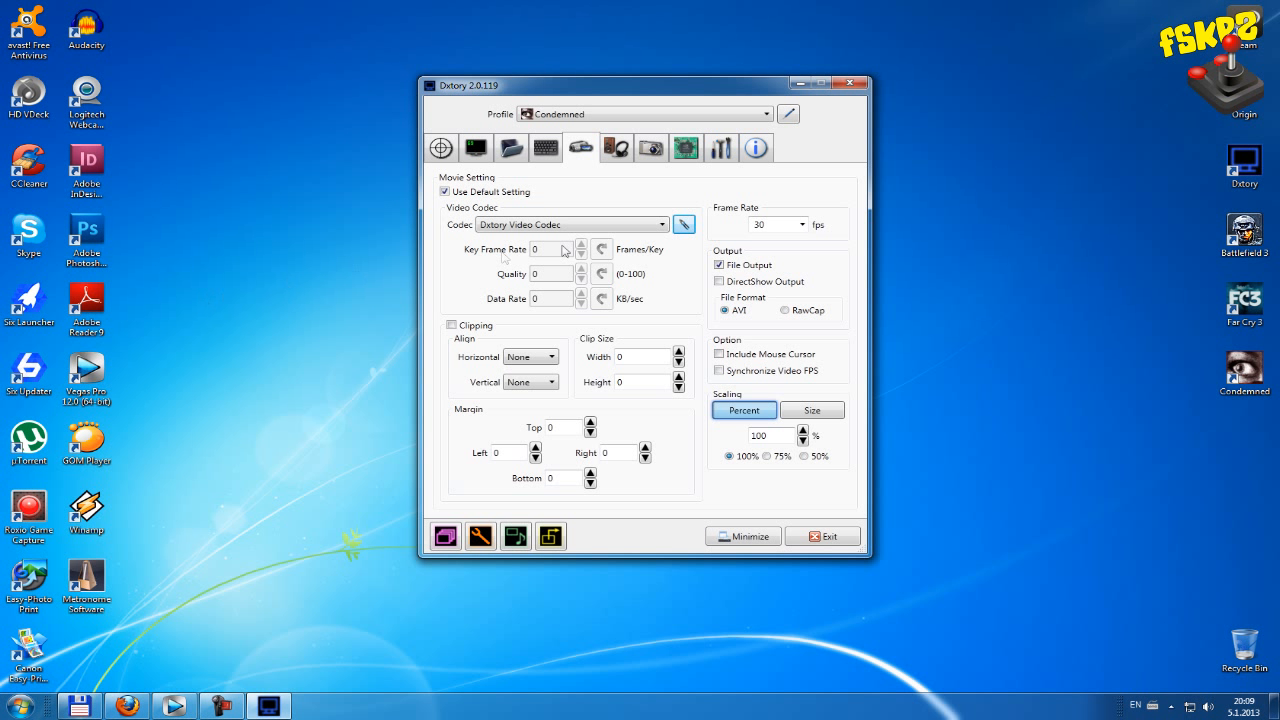
# - Choose a movie frame rate of 30 fps and review the quality formats of the Dxtory Video Codec
pyautogui.click(802, 224)
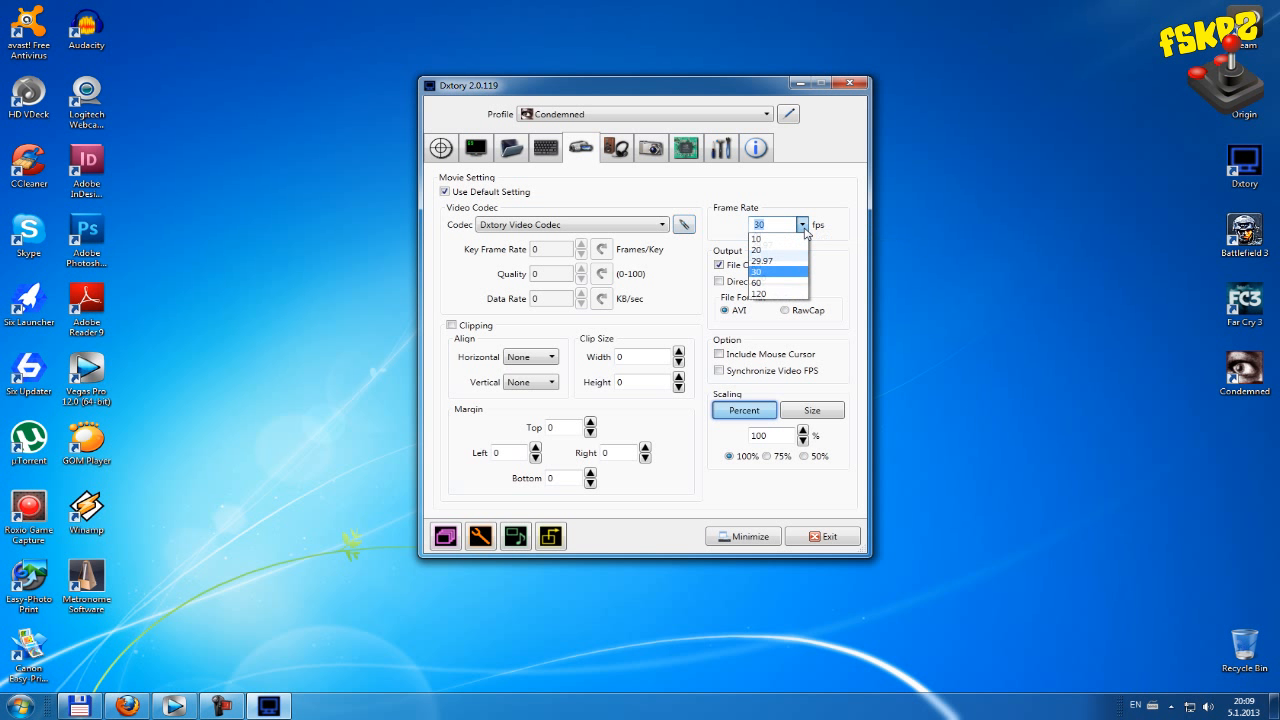
pyautogui.click(793, 272)
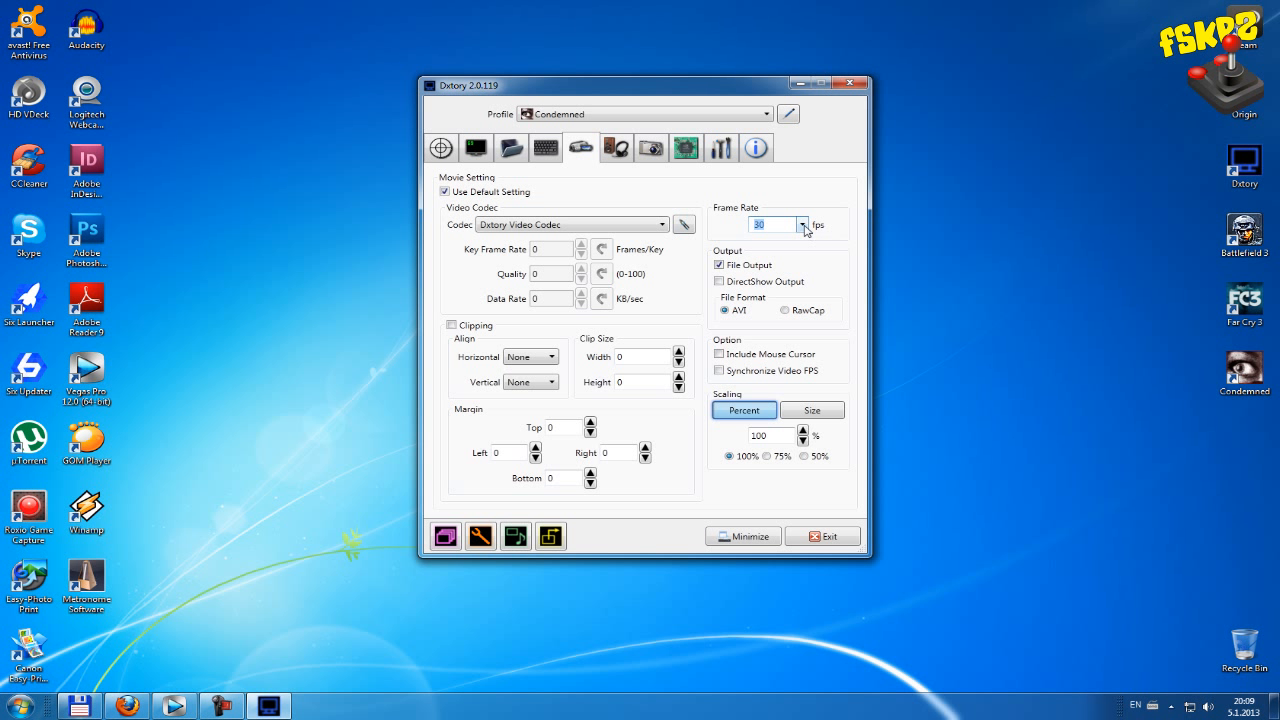
pyautogui.click(802, 224)
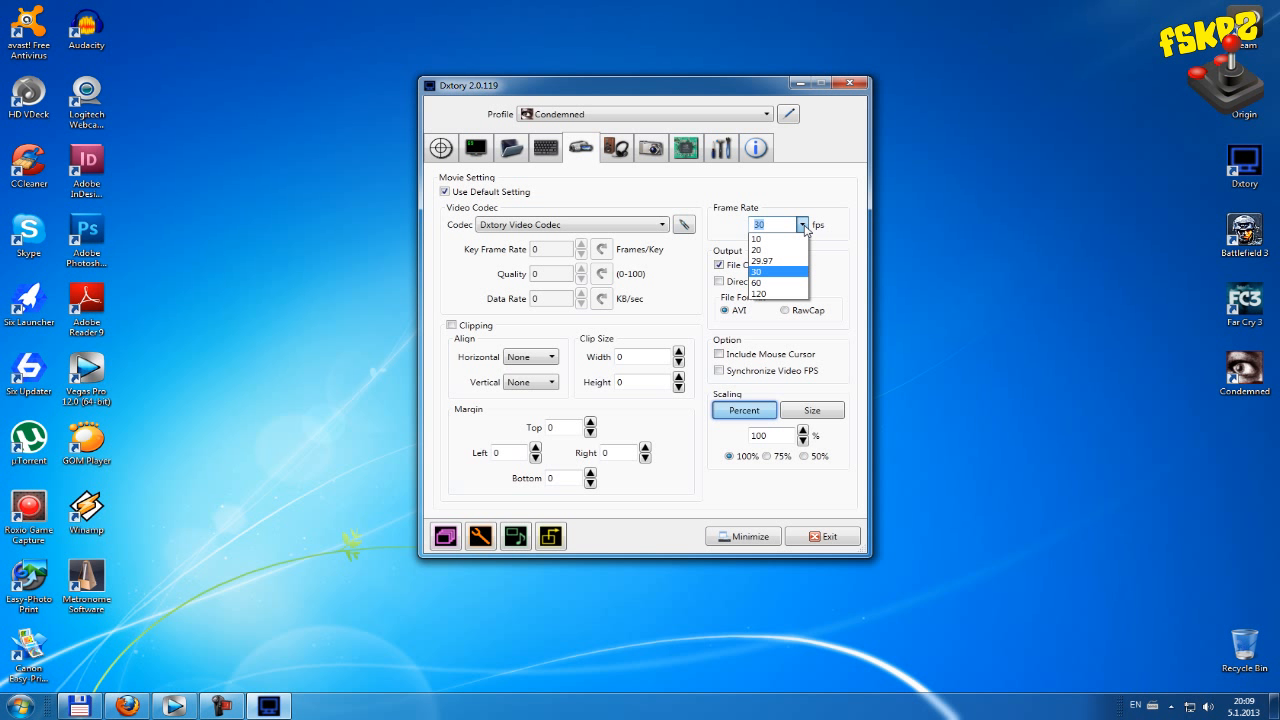
pyautogui.click(765, 271)
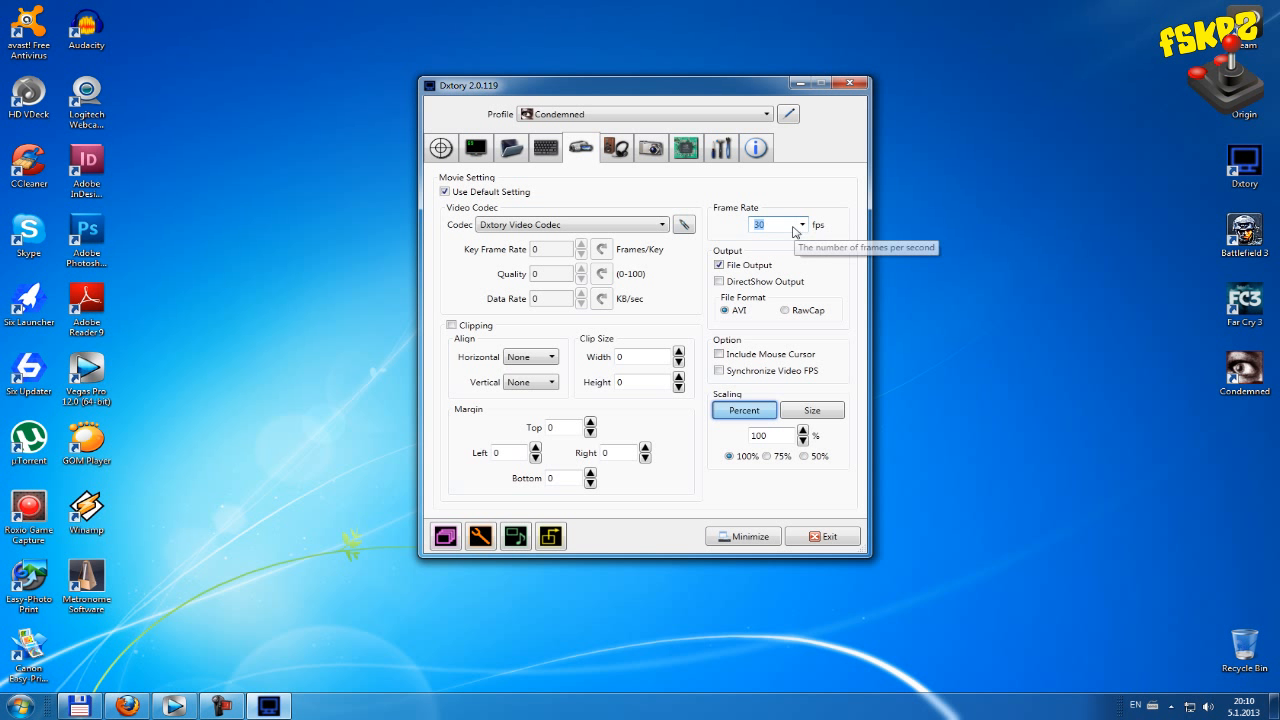
pyautogui.click(685, 224)
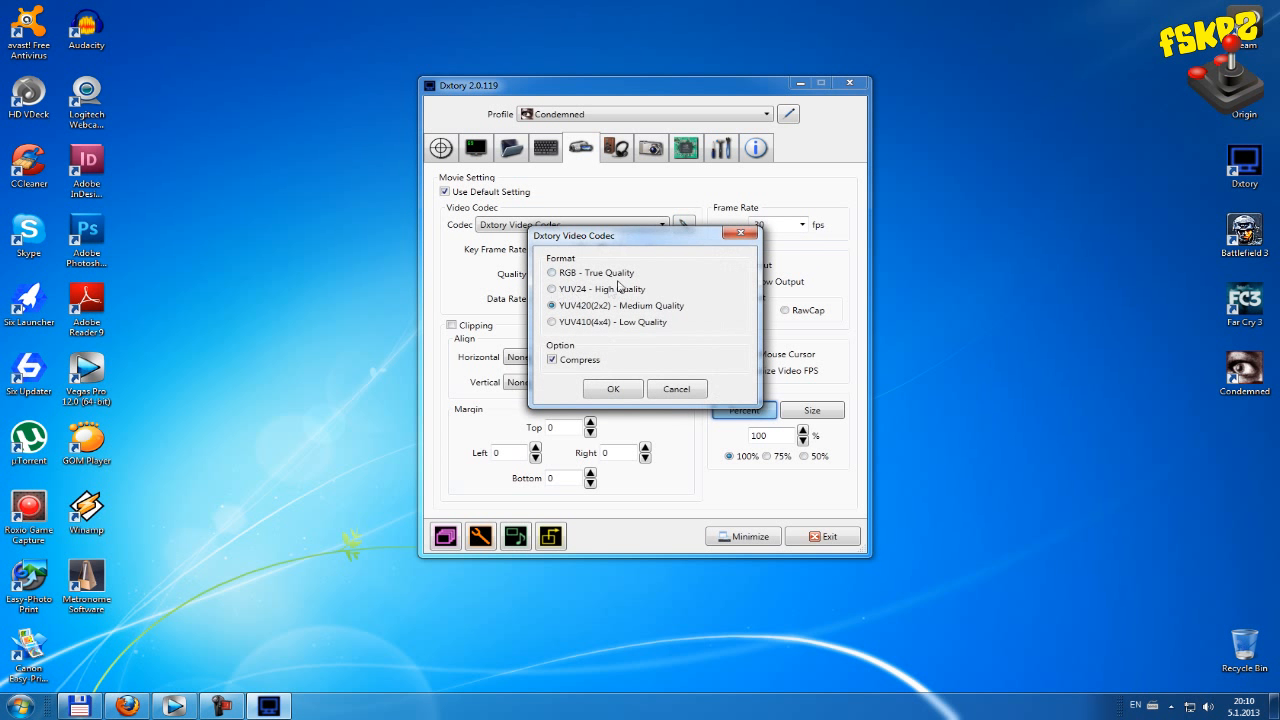
pyautogui.click(676, 389)
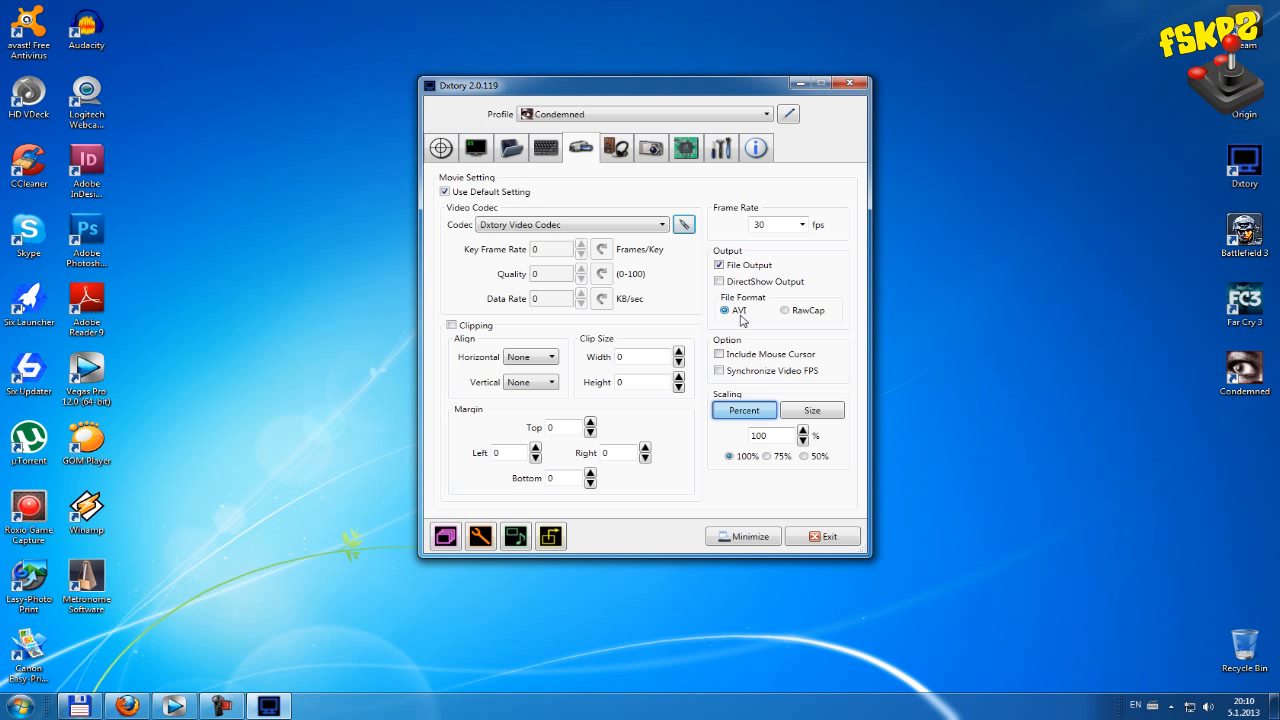
# - Compare the movie scaling modes by size and by percent, ending on percent scaling
pyautogui.click(810, 411)
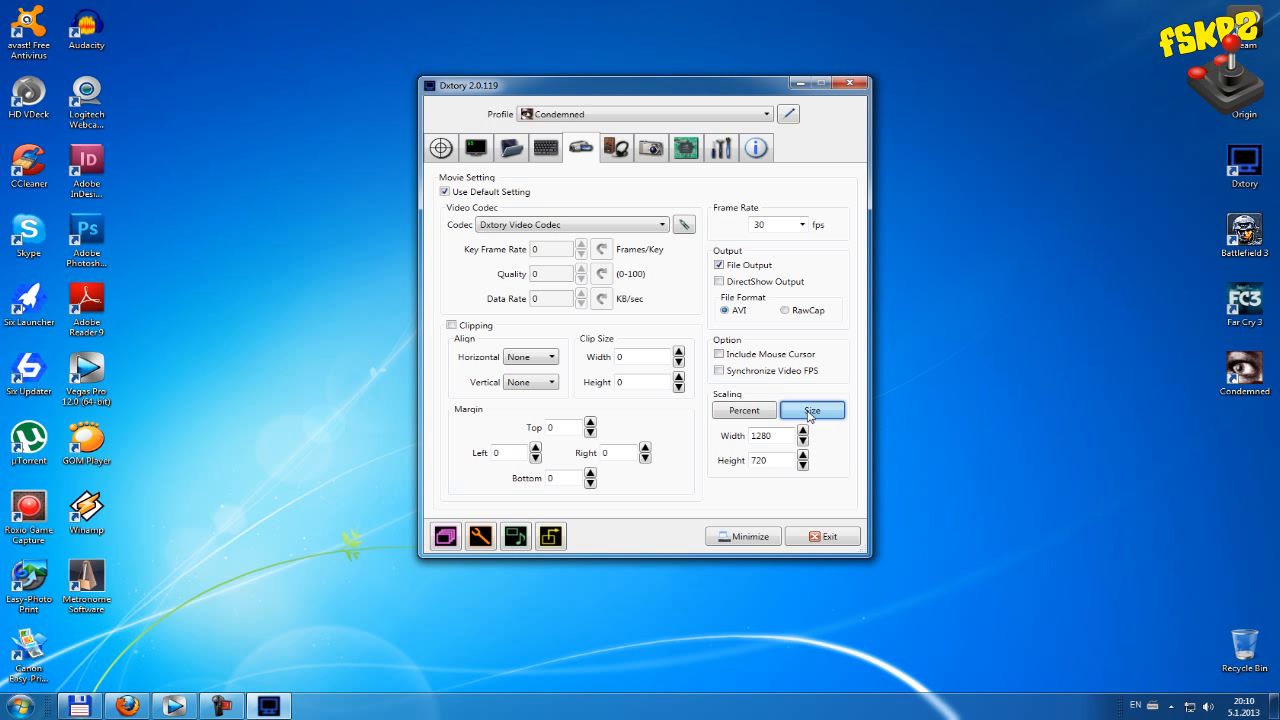
pyautogui.doubleClick(765, 460)
pyautogui.doubleClick(770, 435)
pyautogui.click(741, 411)
pyautogui.click(811, 416)
pyautogui.click(746, 416)
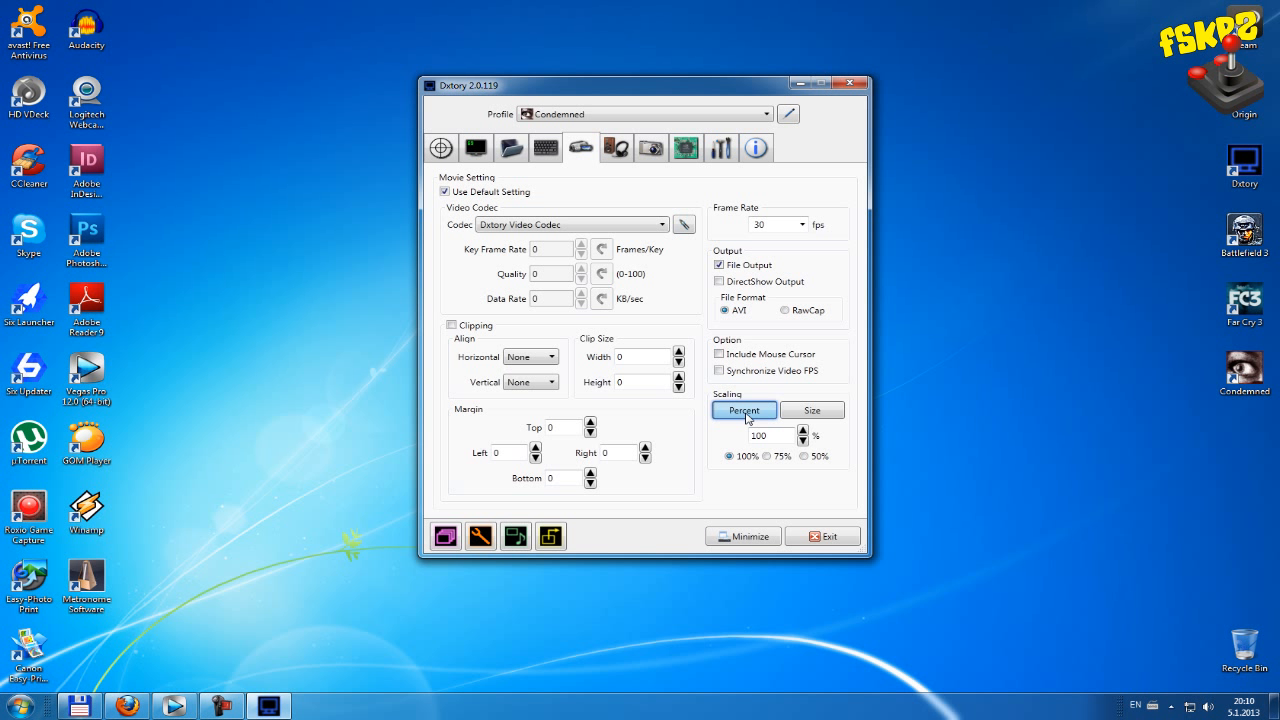
pyautogui.moveTo(790, 436); pyautogui.dragTo(741, 437)
# - Show the audio settings of stream 1 and move the Dxtory window aside
pyautogui.click(612, 160)
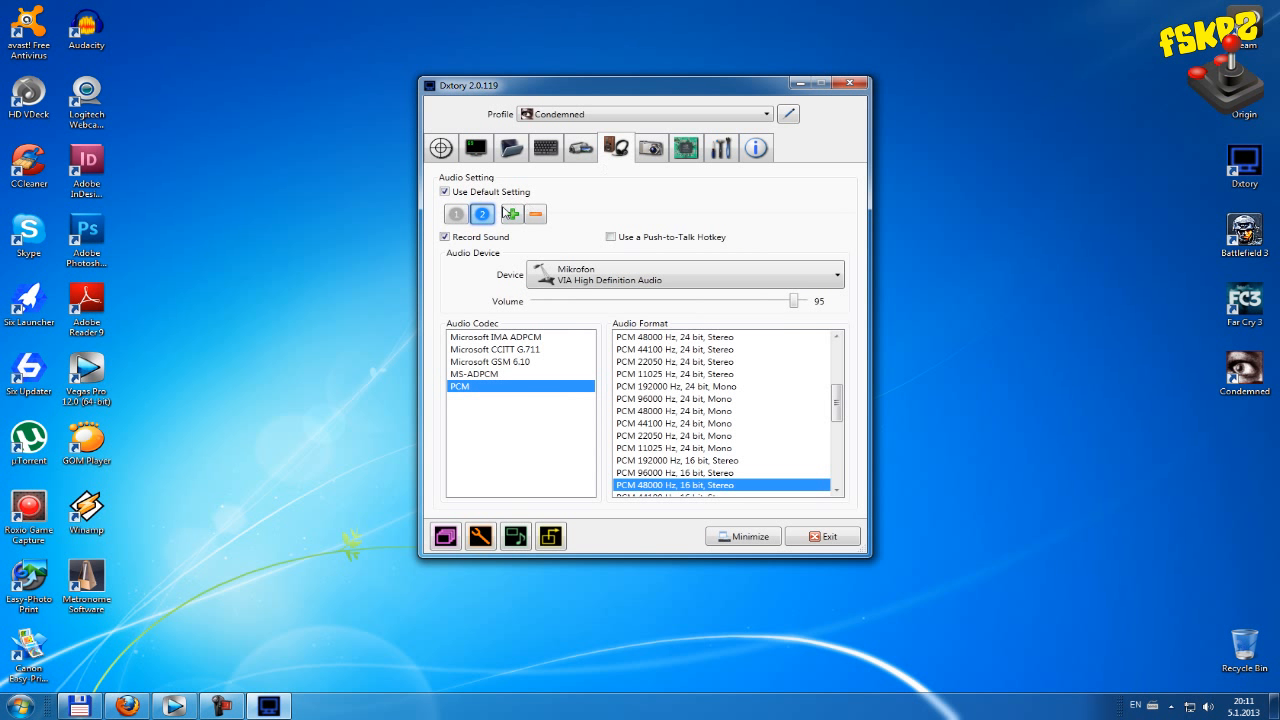
pyautogui.click(455, 216)
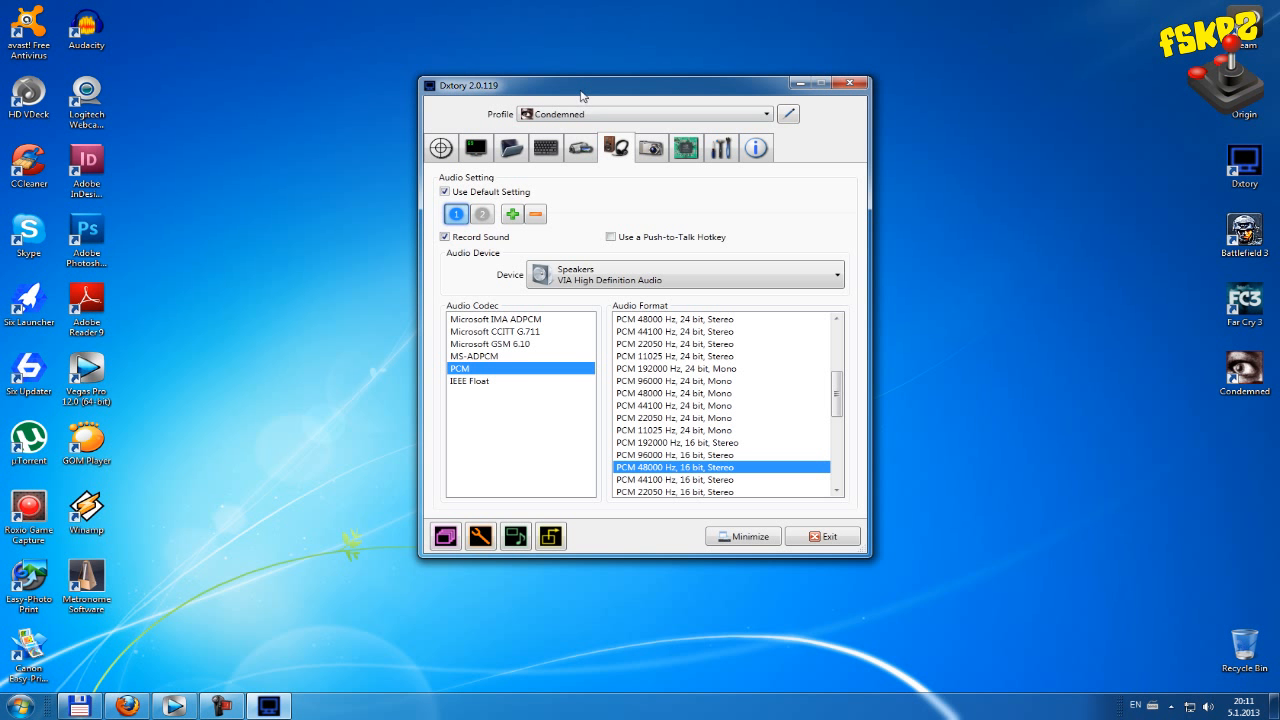
pyautogui.moveTo(580, 92); pyautogui.dragTo(684, 92)
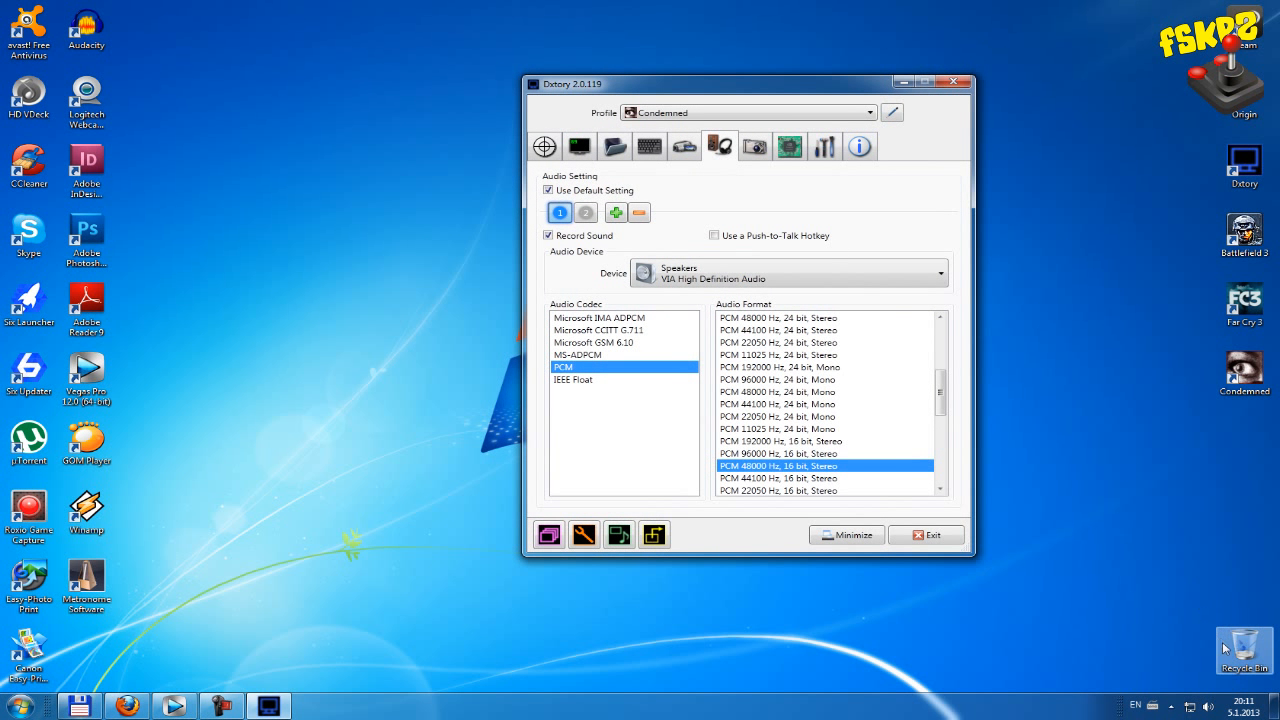
# - Open the Windows Sound settings beside Dxtory and examine the Speakers playback device and the recording devices
pyautogui.rightClick(1209, 709)
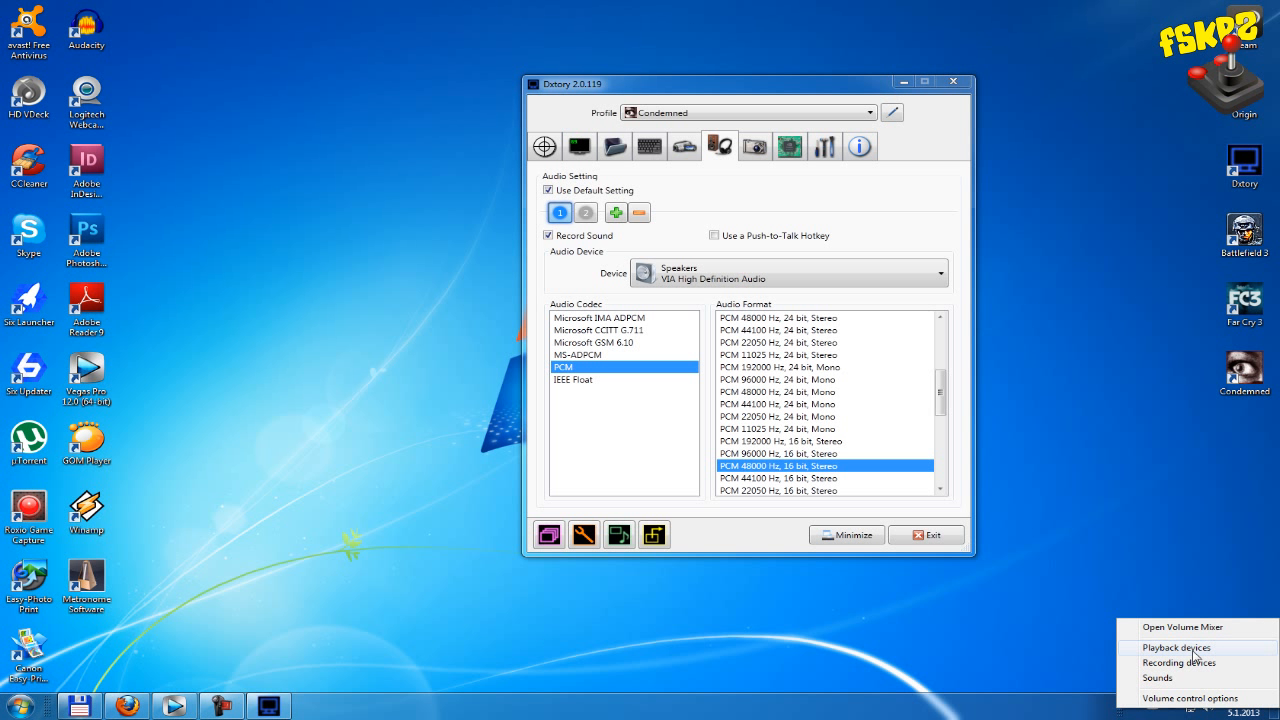
pyautogui.click(1194, 650)
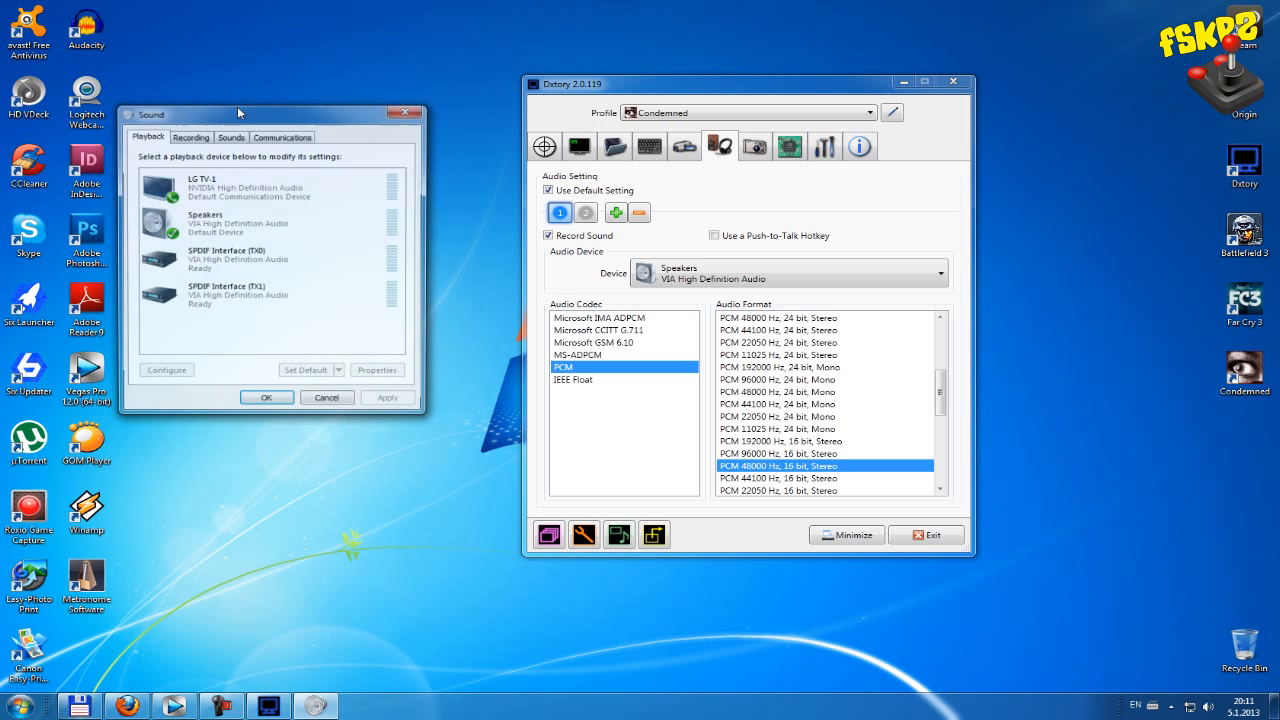
pyautogui.moveTo(246, 112); pyautogui.dragTo(295, 126)
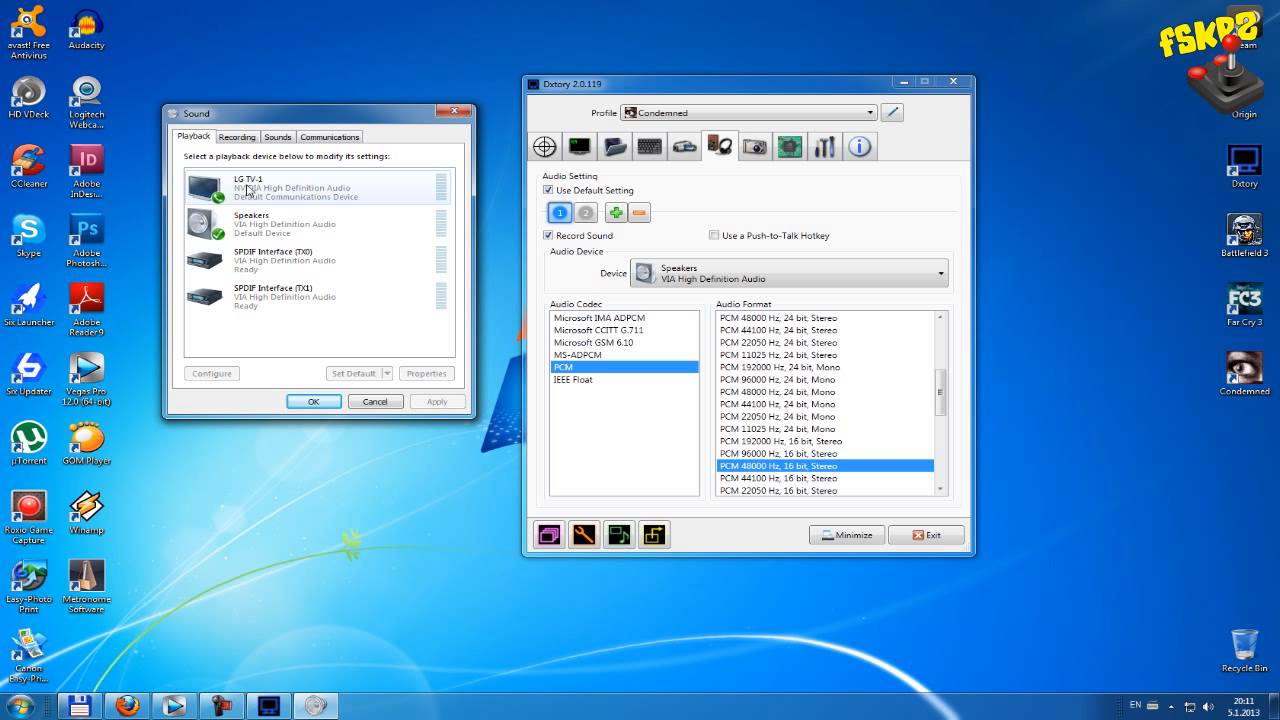
pyautogui.click(266, 224)
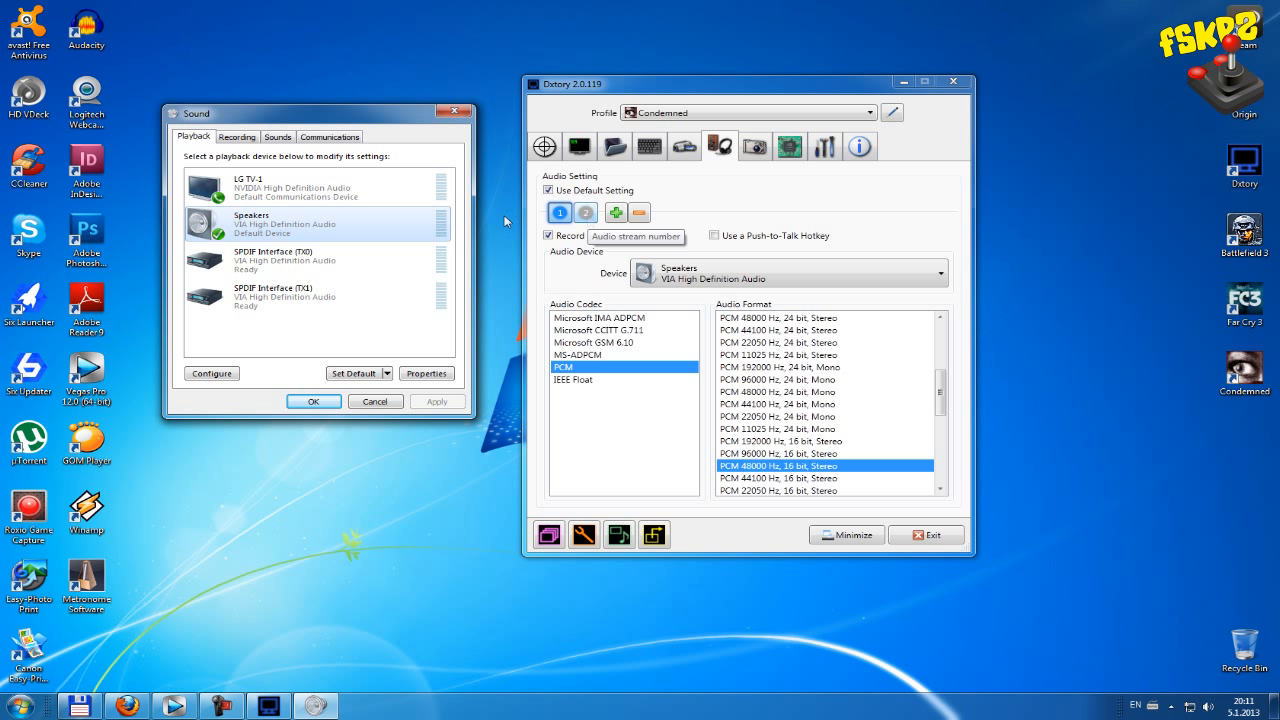
pyautogui.click(237, 137)
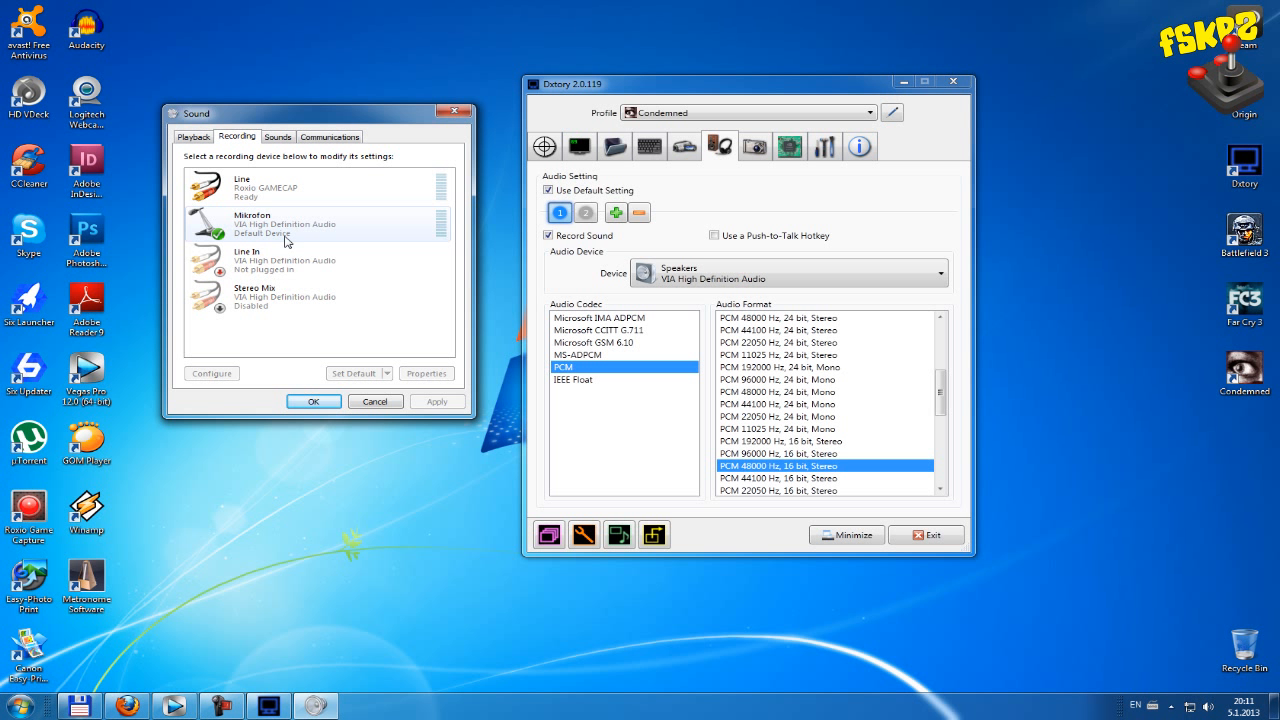
# - Try Line (Roxio GAMECAP) as the device of audio stream 2 and return it to Mikrofon (VIA High Definition Audio)
pyautogui.click(586, 213)
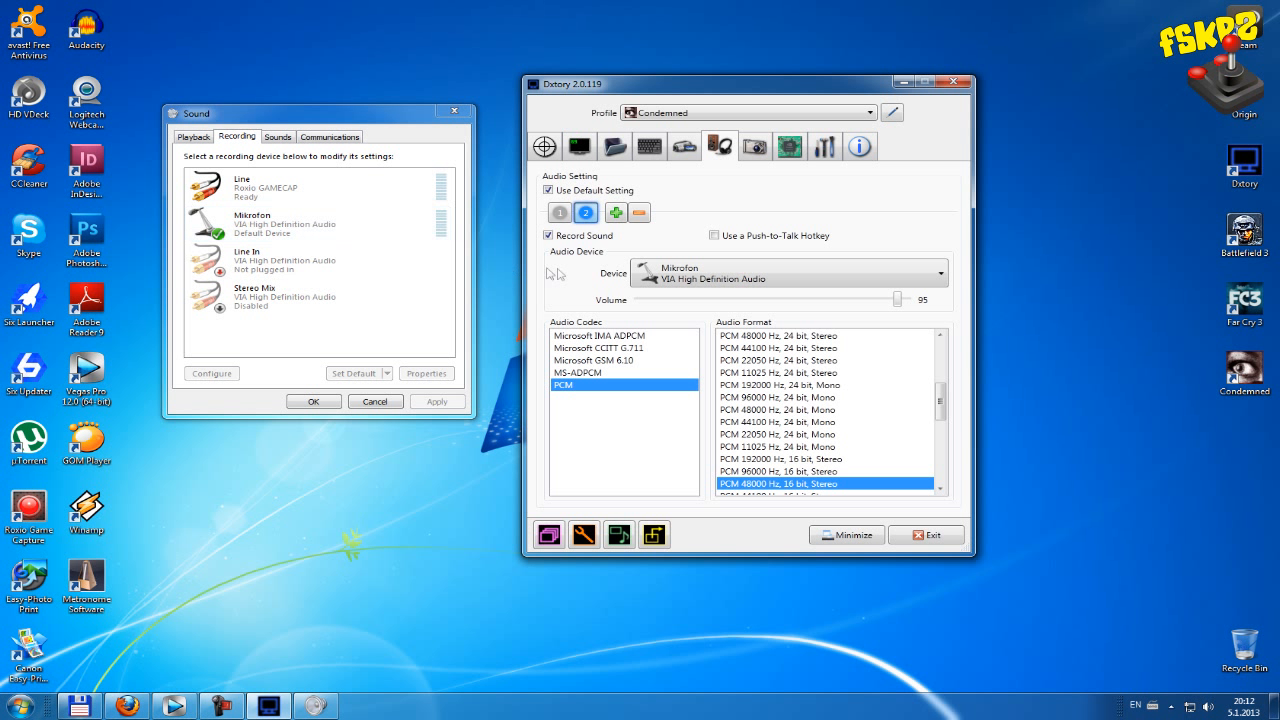
pyautogui.click(707, 285)
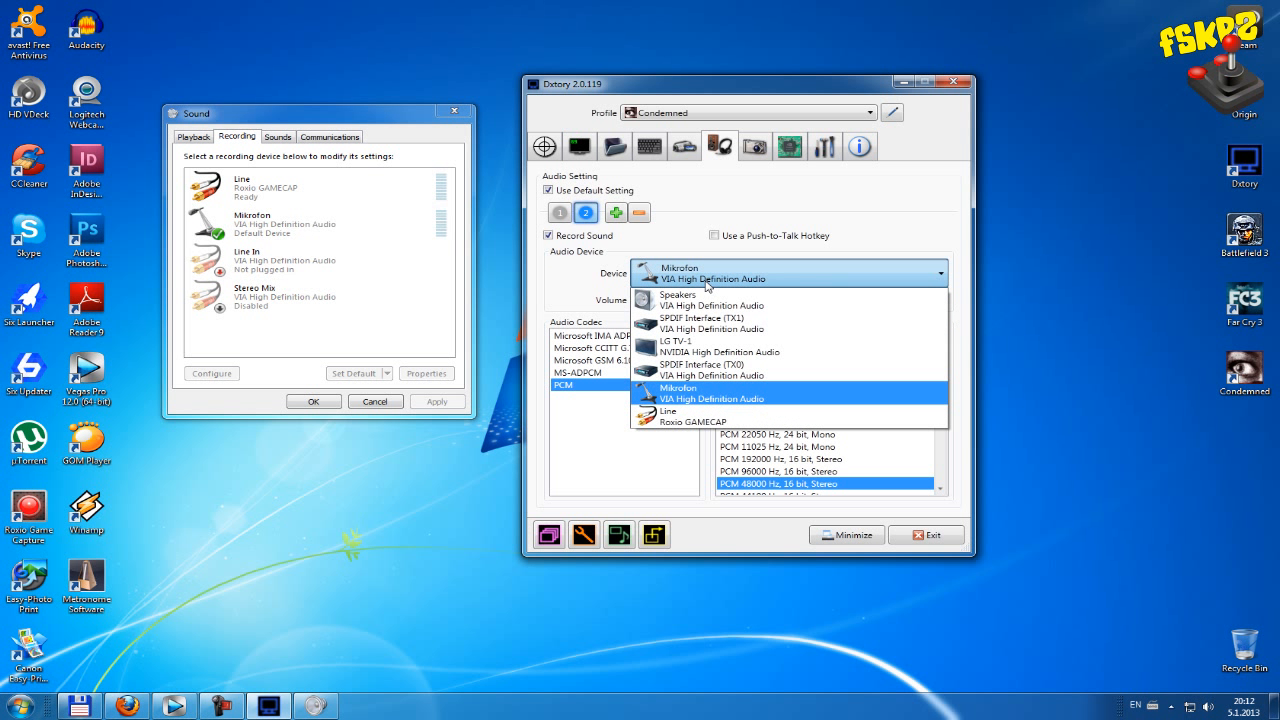
pyautogui.click(697, 418)
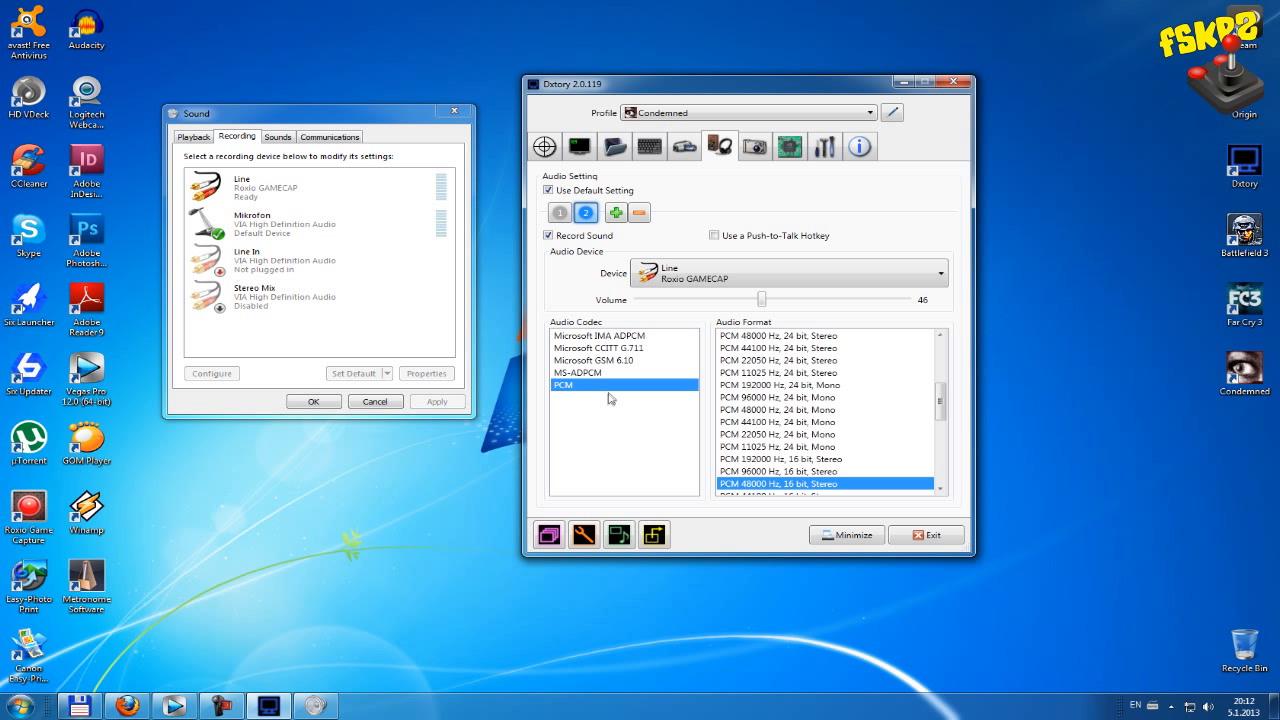
pyautogui.click(682, 278)
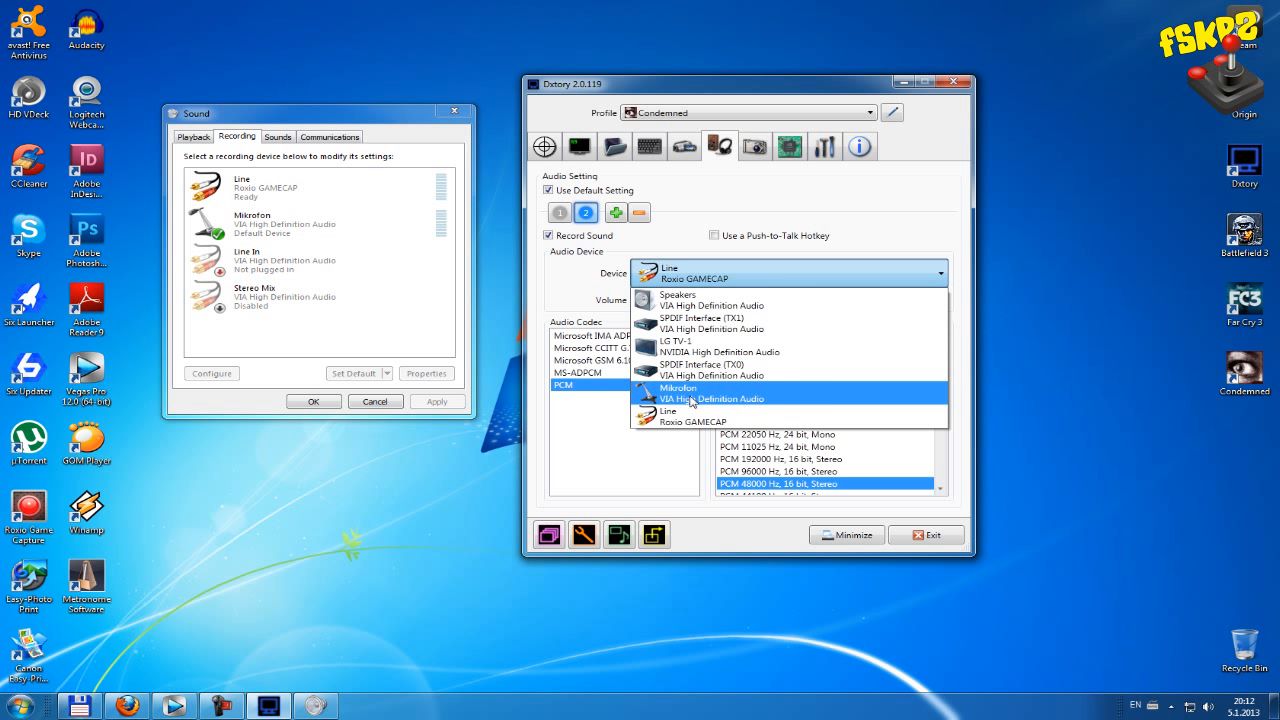
pyautogui.click(700, 392)
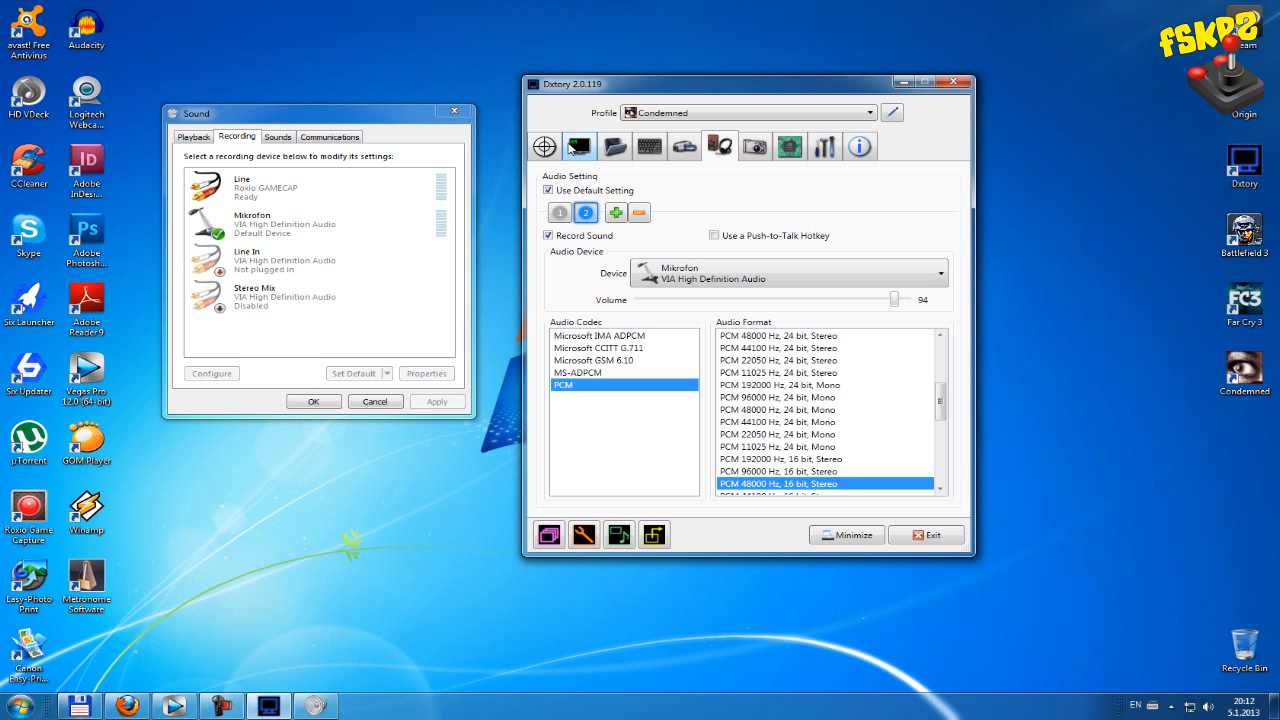
# - Compare the audio settings of streams 1 and 2, and check the Push-to-Talk hotkey setting
pyautogui.click(560, 213)
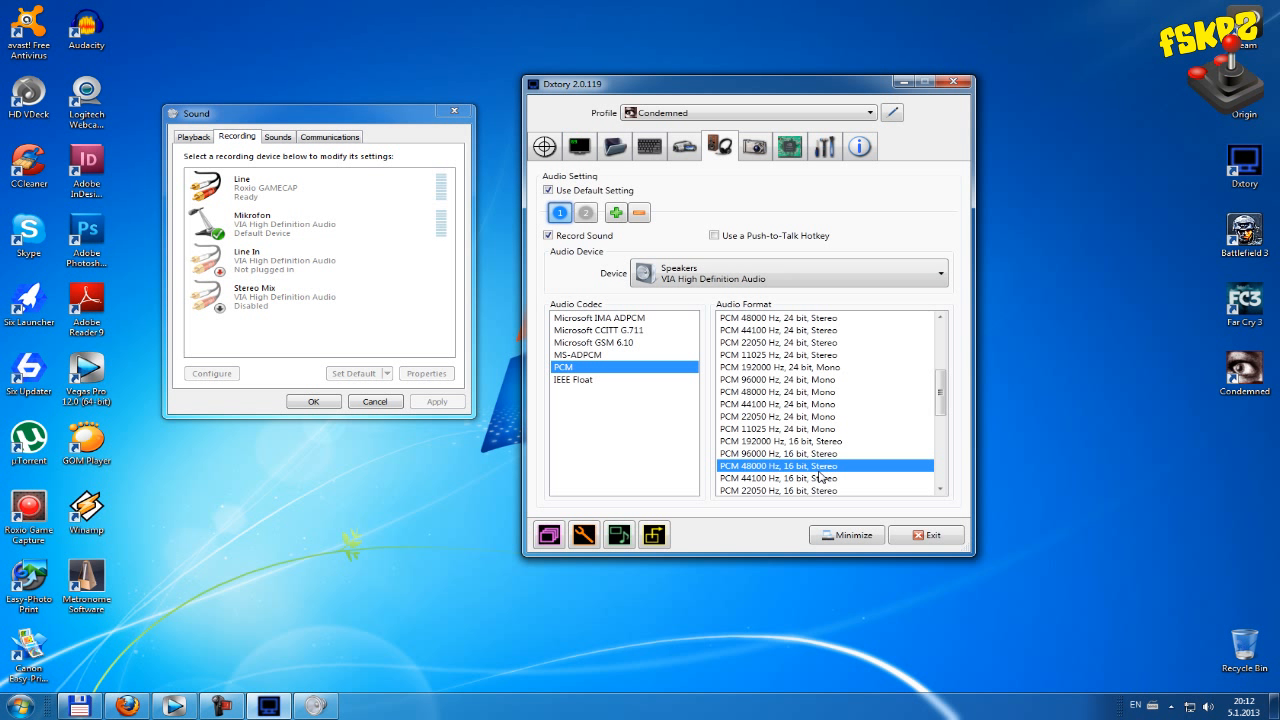
pyautogui.click(585, 214)
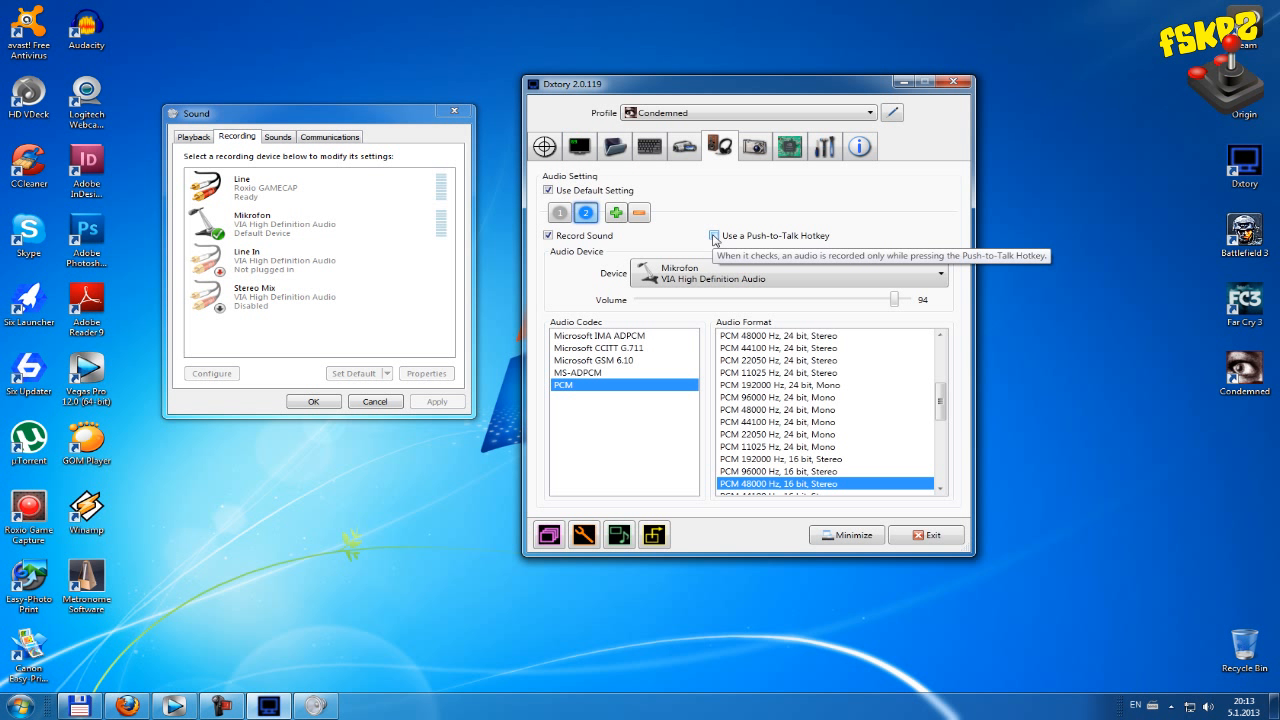
pyautogui.click(646, 150)
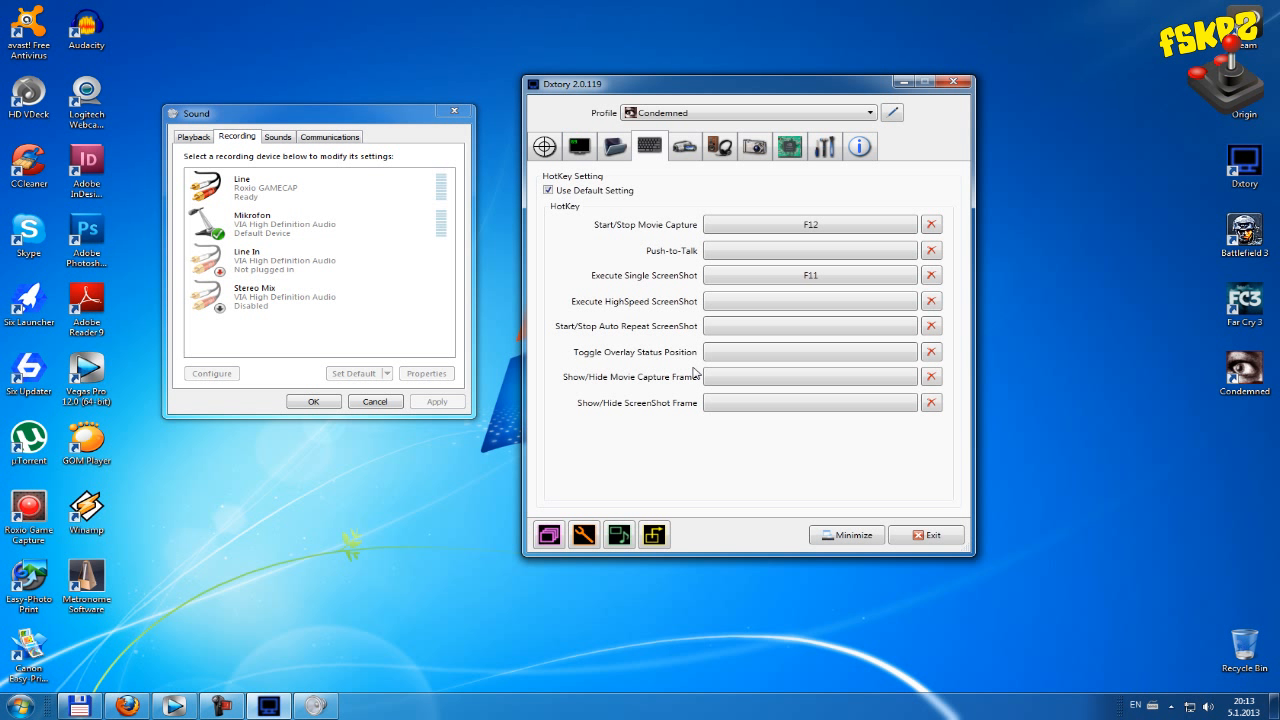
pyautogui.click(726, 251)
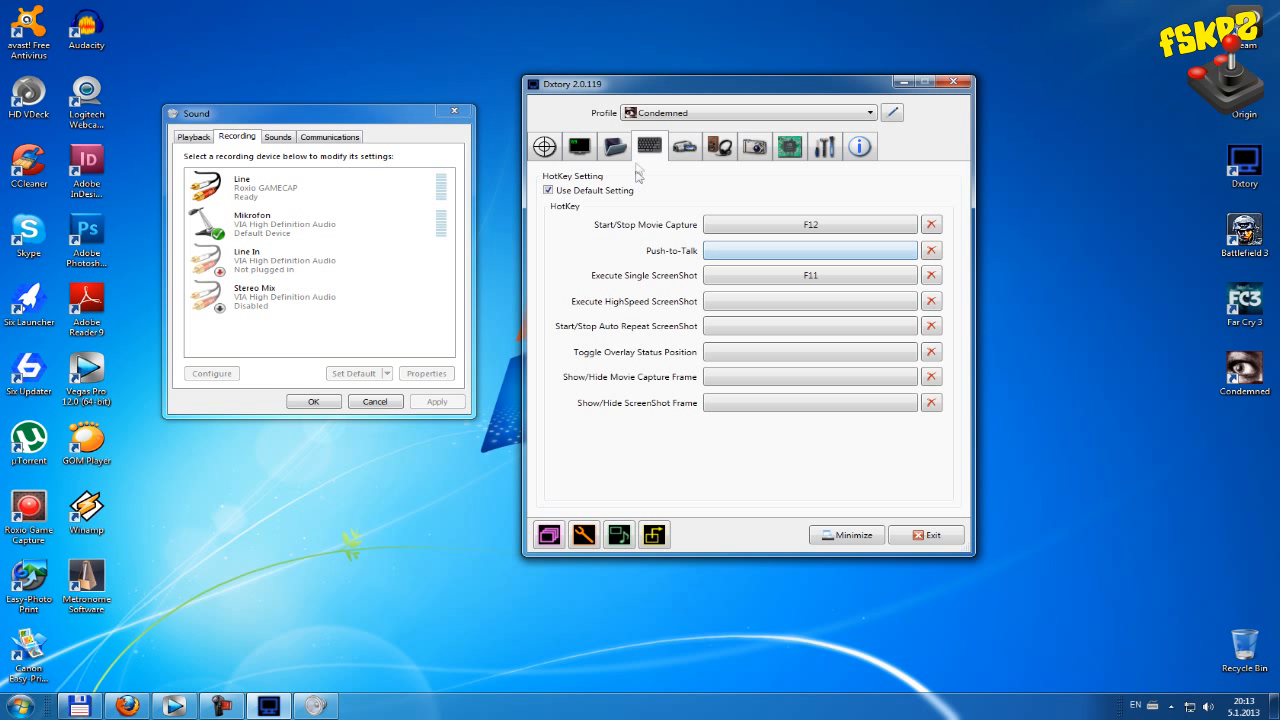
pyautogui.click(722, 148)
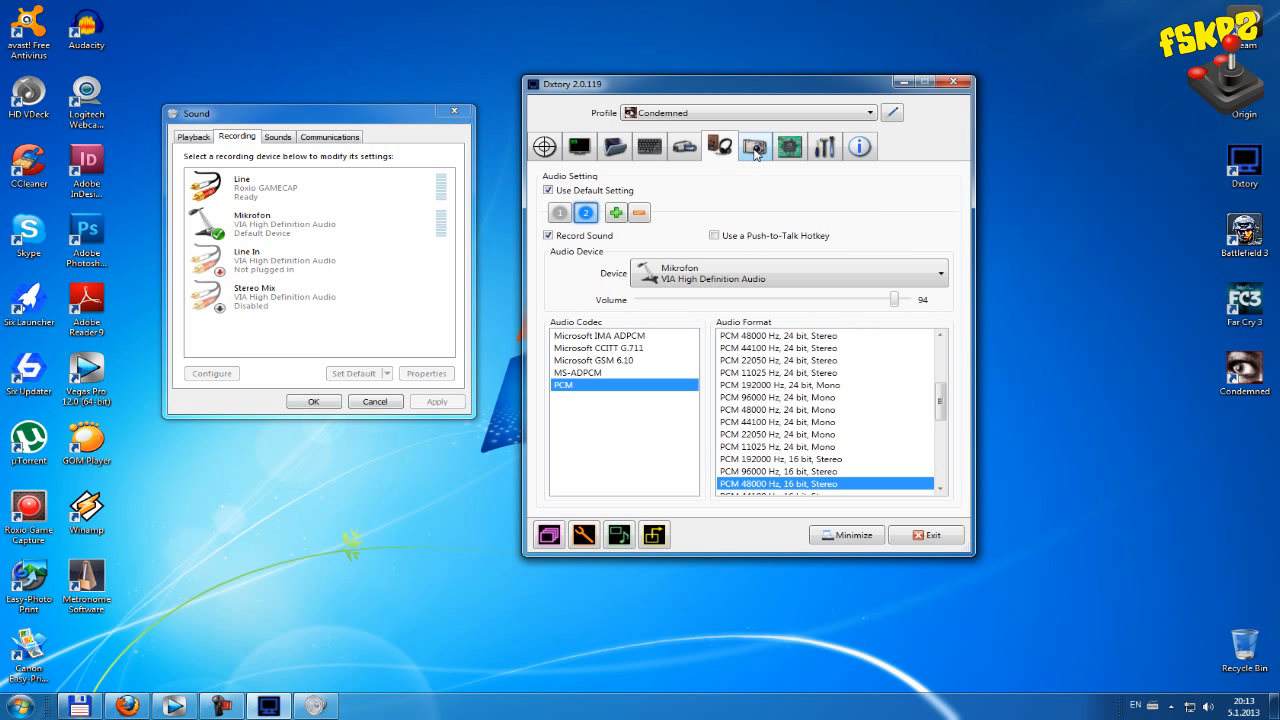
# - Examine the screenshot settings for scaling, high-speed limit and file format, together with the related screenshot hotkeys
pyautogui.click(755, 148)
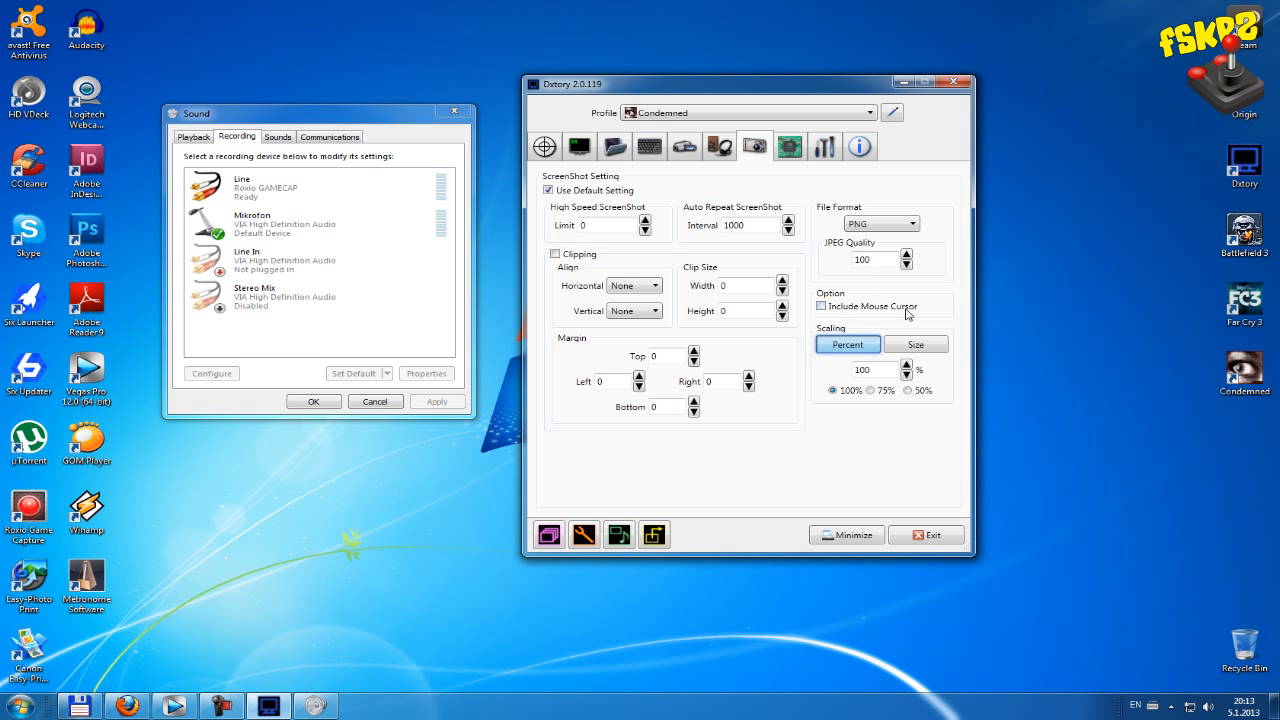
pyautogui.doubleClick(873, 369)
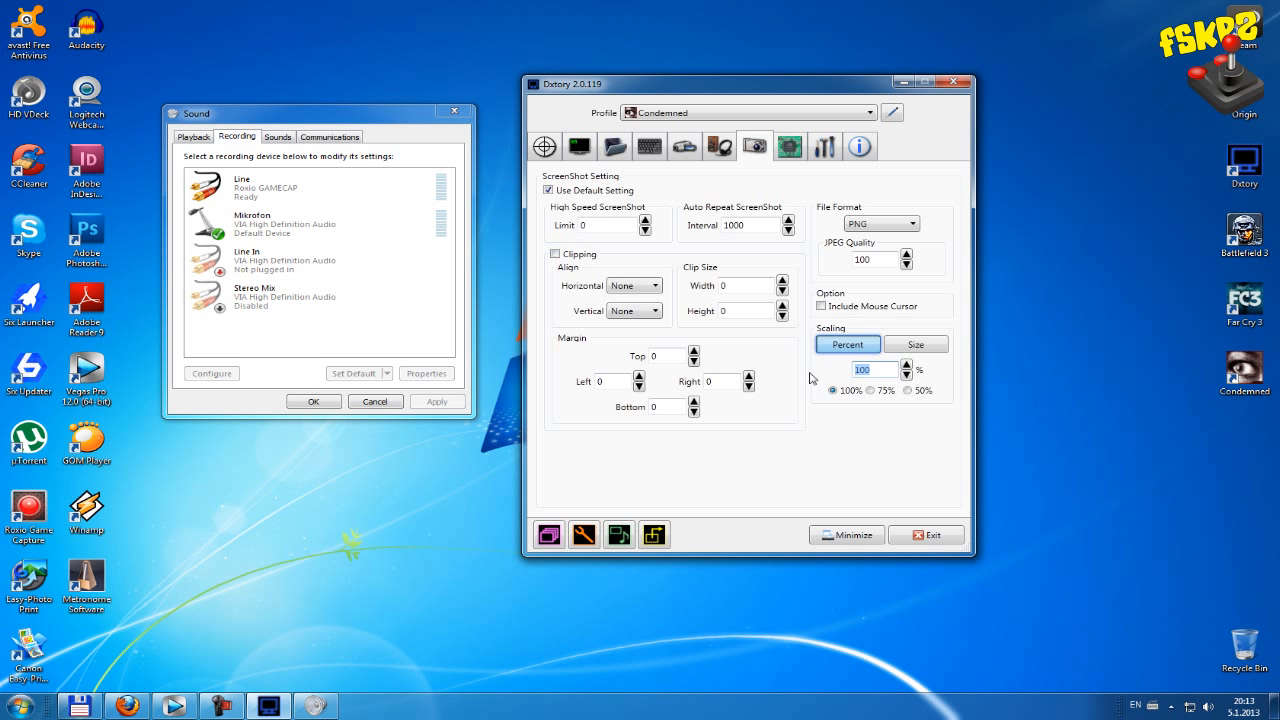
pyautogui.doubleClick(589, 225)
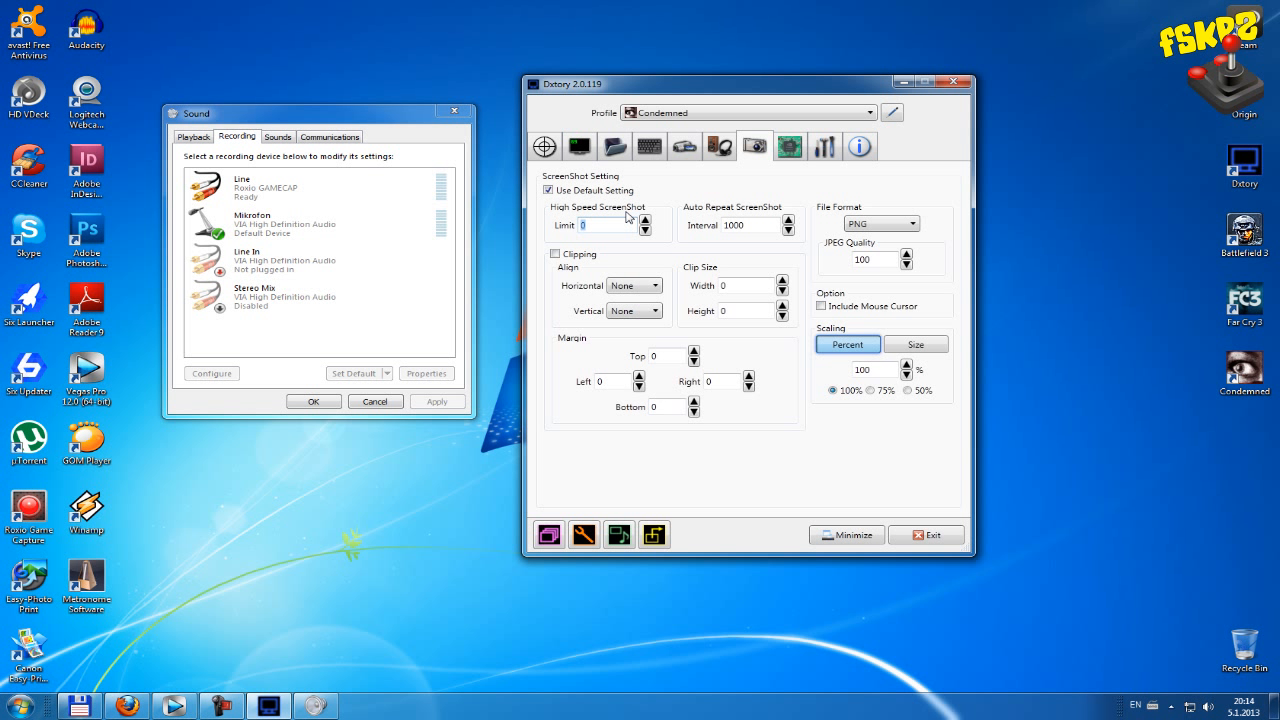
pyautogui.click(650, 147)
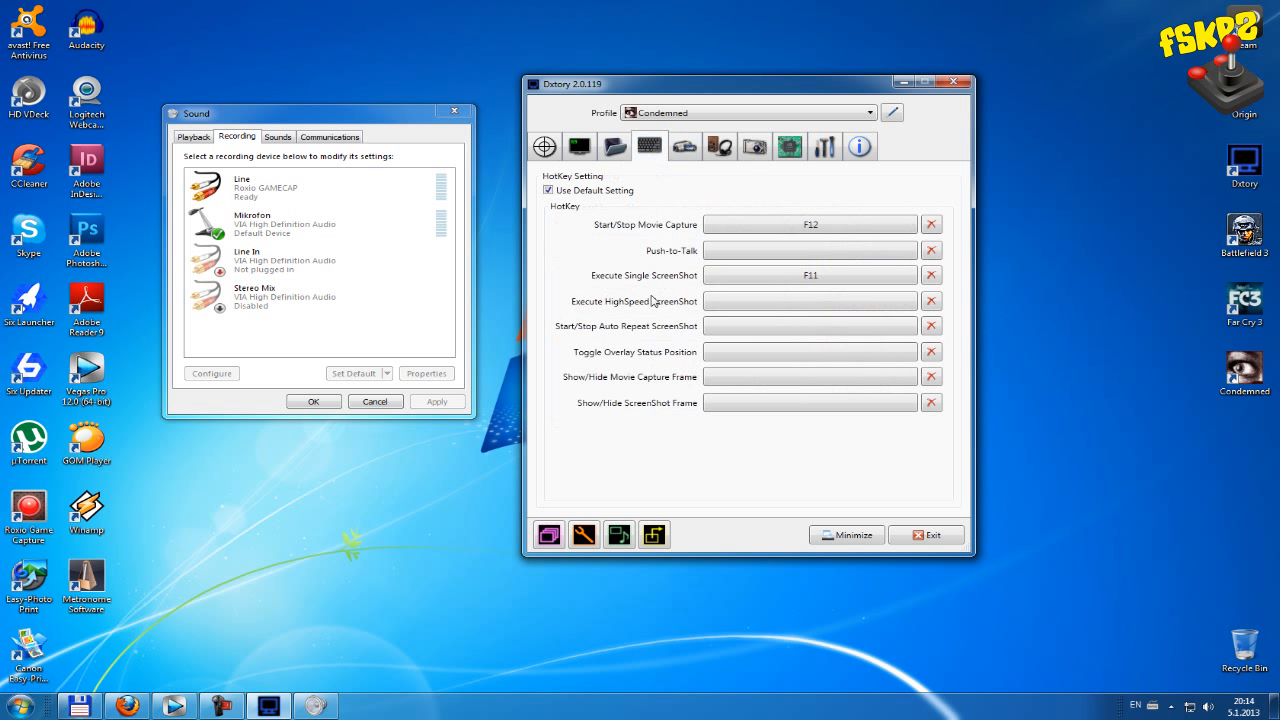
pyautogui.click(763, 152)
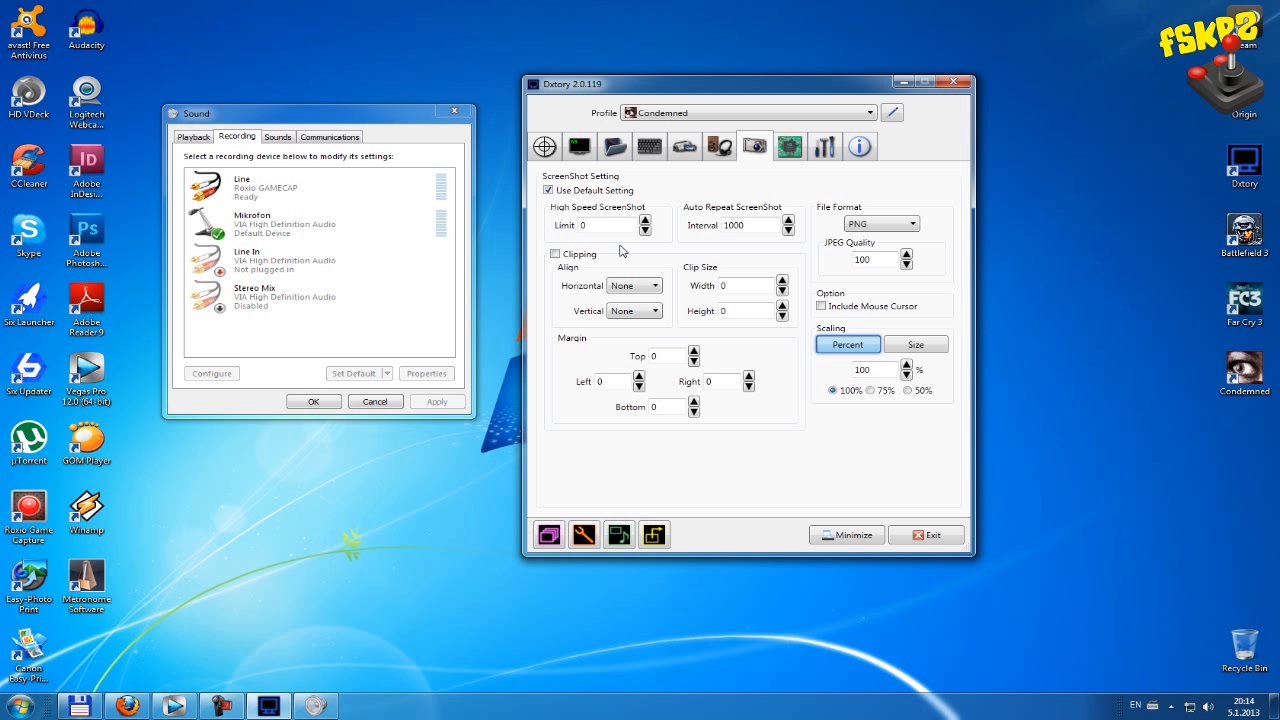
pyautogui.click(860, 227)
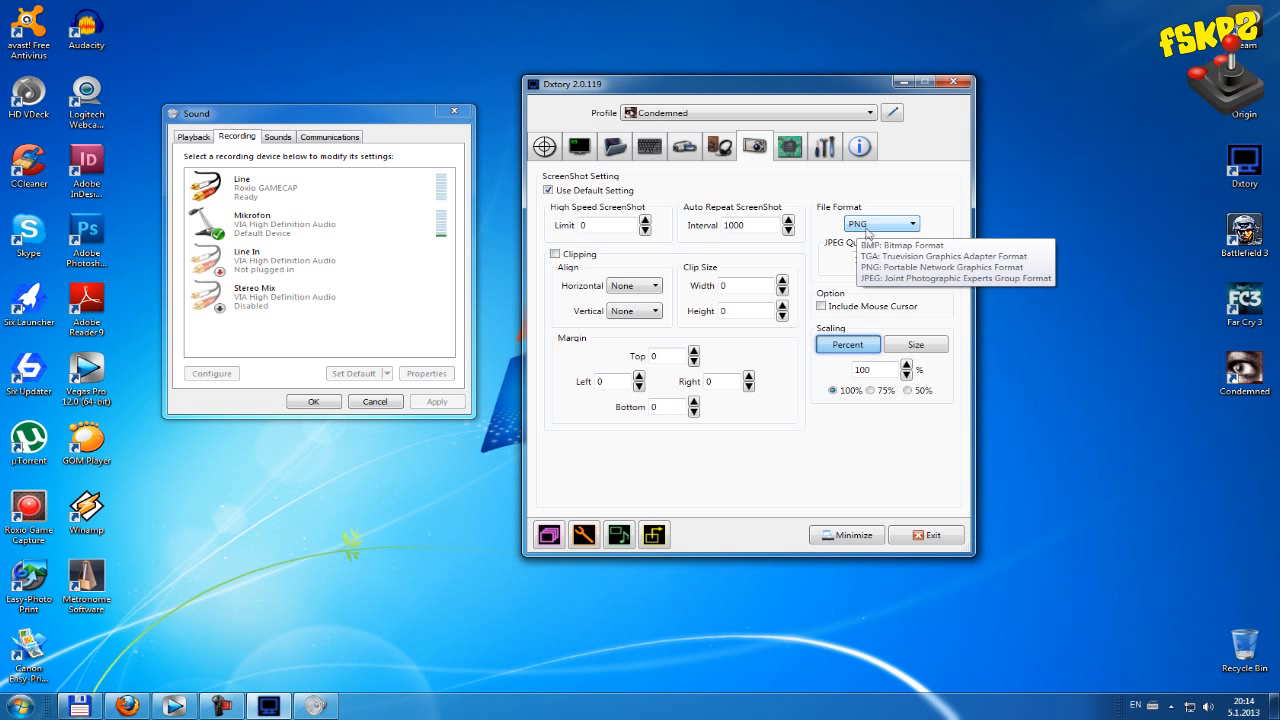
pyautogui.click(866, 228)
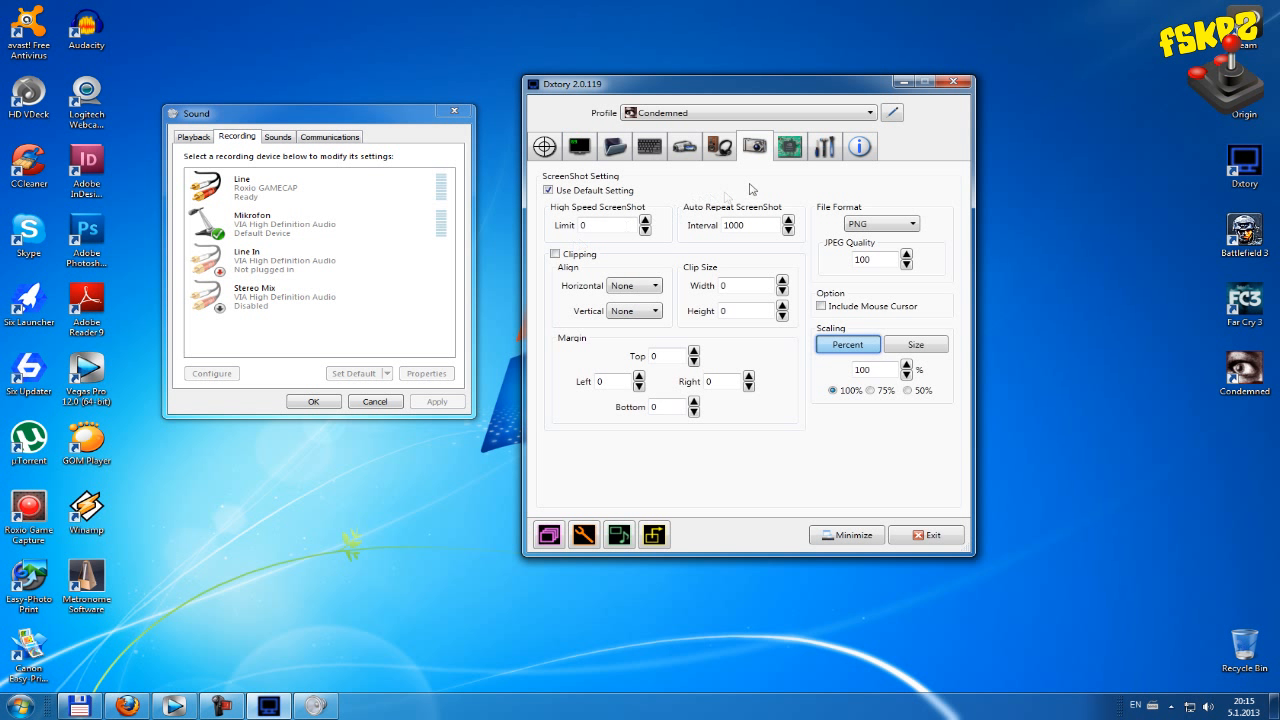
# - Try 1 processing thread in the advanced settings and return the setting to 2
pyautogui.click(788, 150)
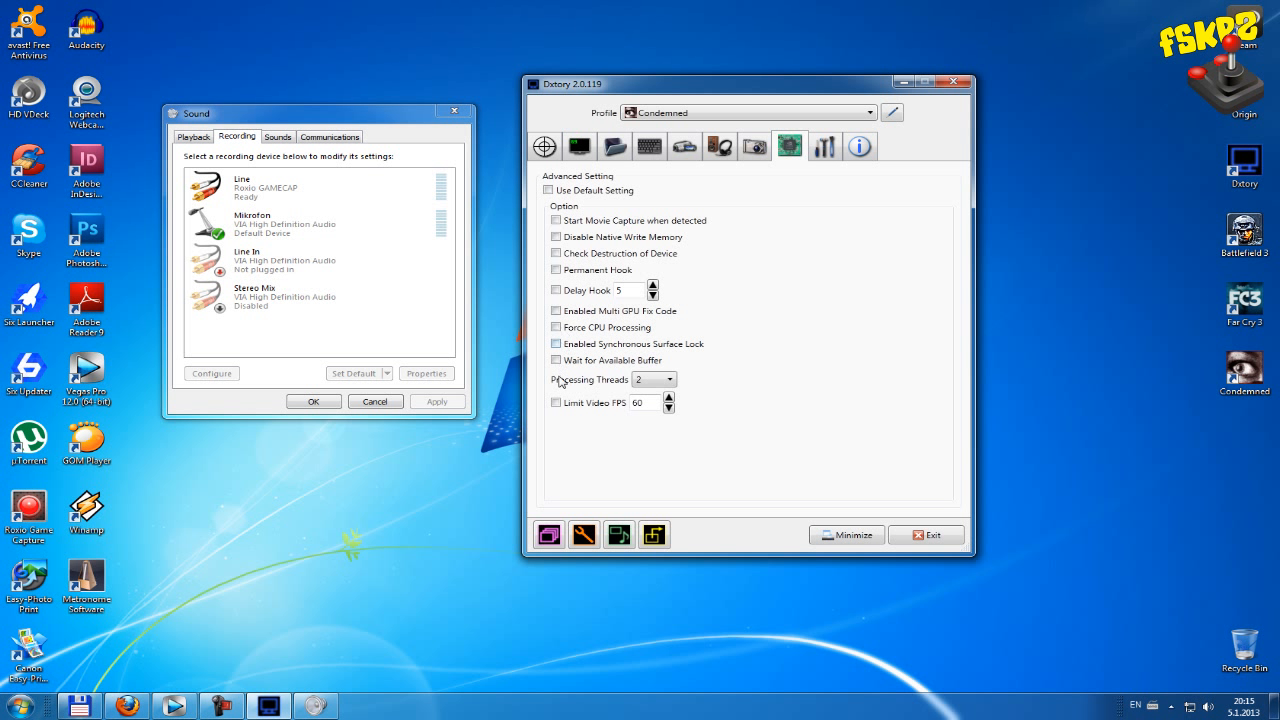
pyautogui.click(653, 379)
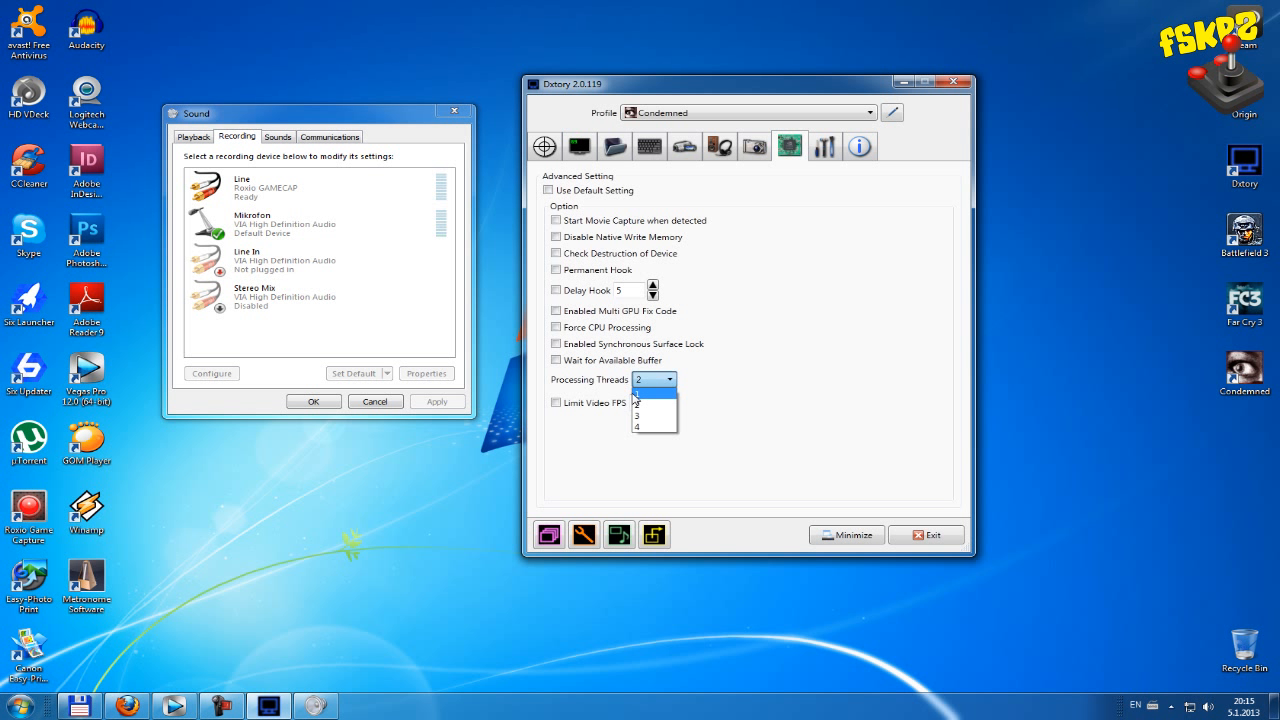
pyautogui.click(632, 396)
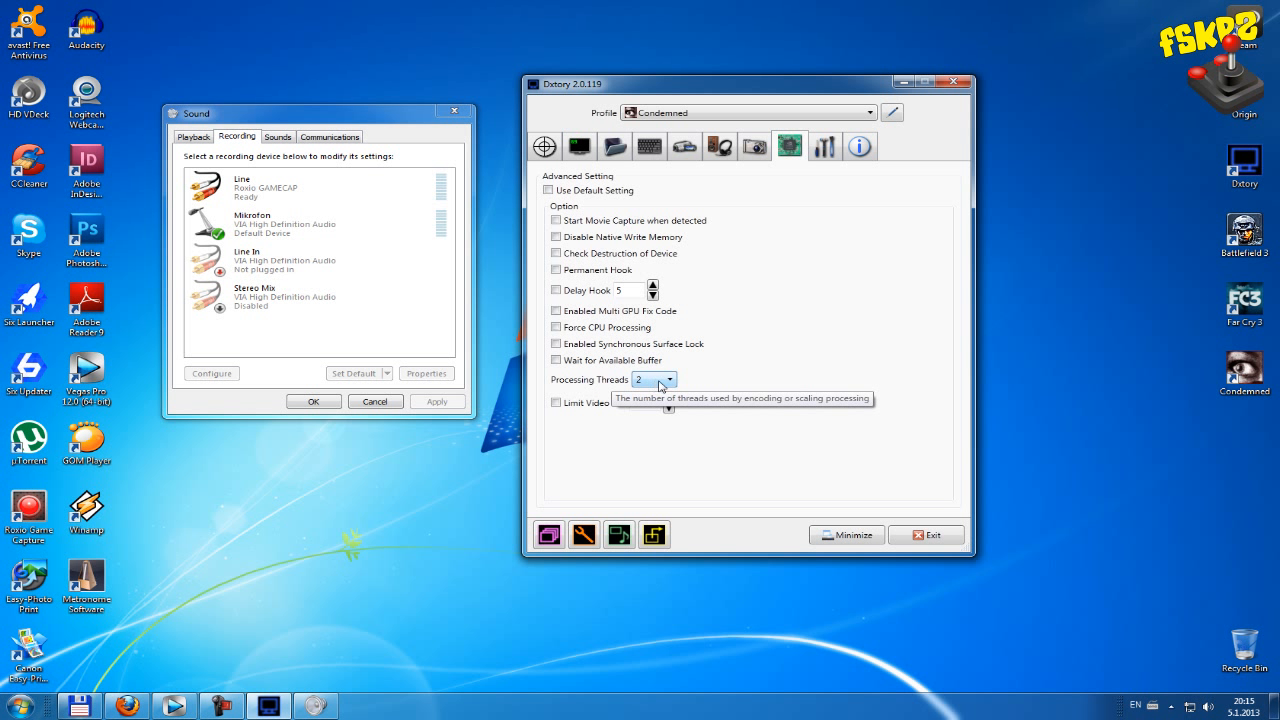
pyautogui.click(652, 382)
pyautogui.click(650, 396)
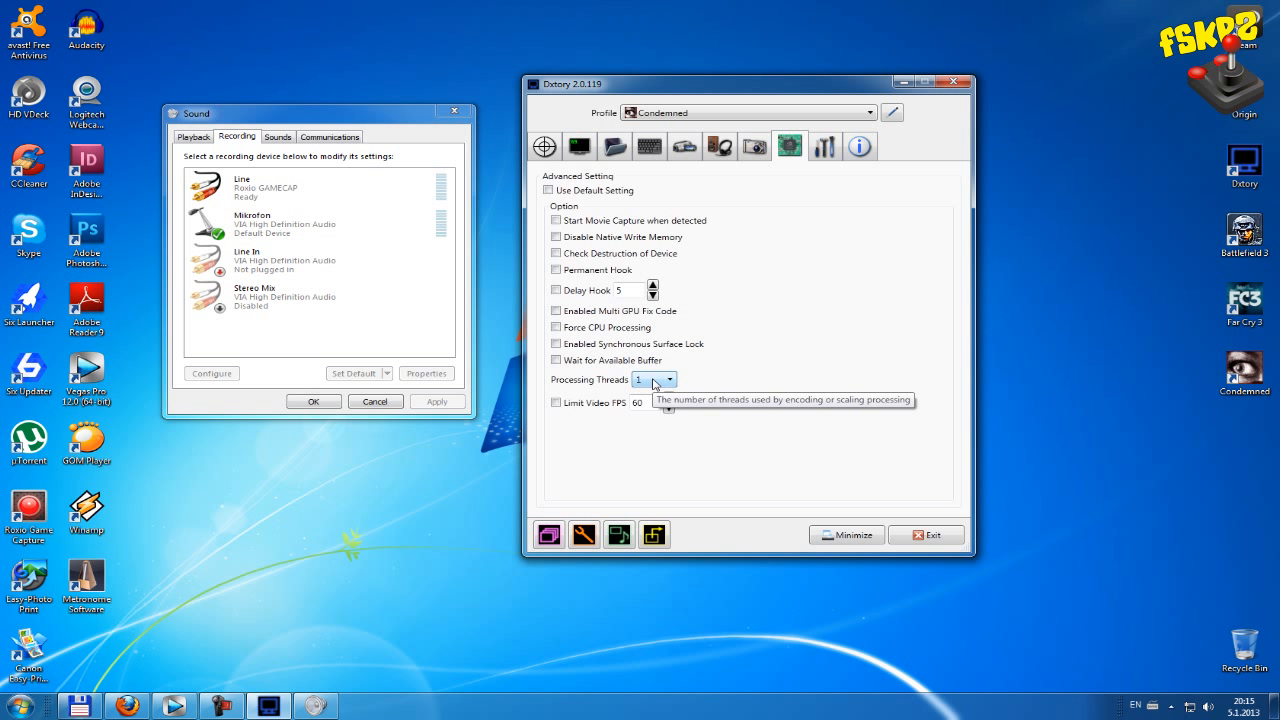
pyautogui.click(654, 384)
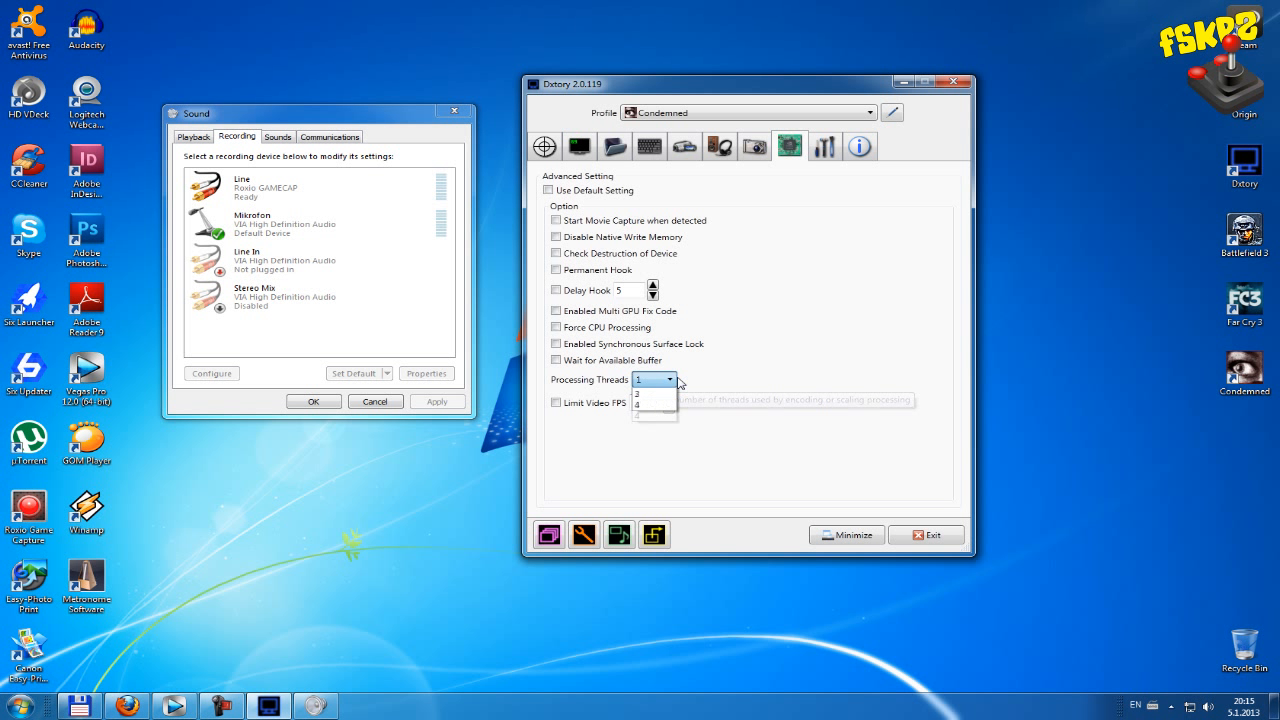
pyautogui.click(662, 404)
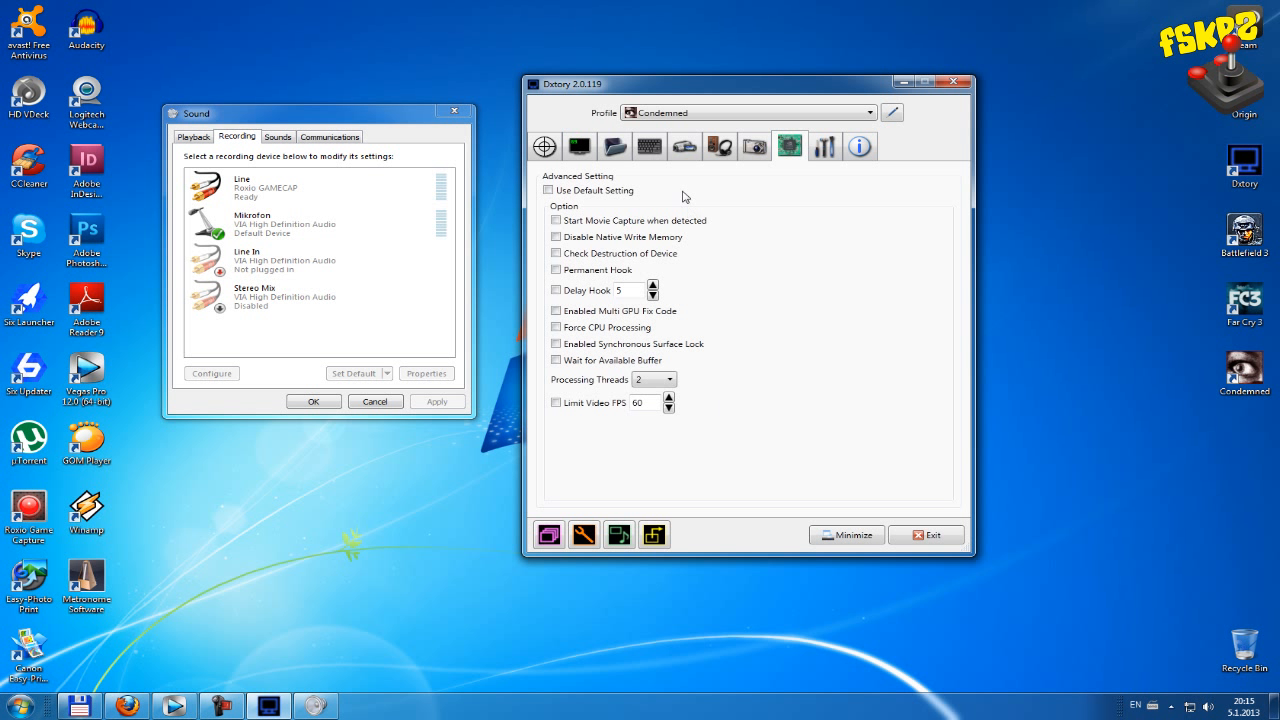
# - Review the overlay, folder, hotkey, movie, audio, screenshot and advanced settings in order
pyautogui.click(576, 148)
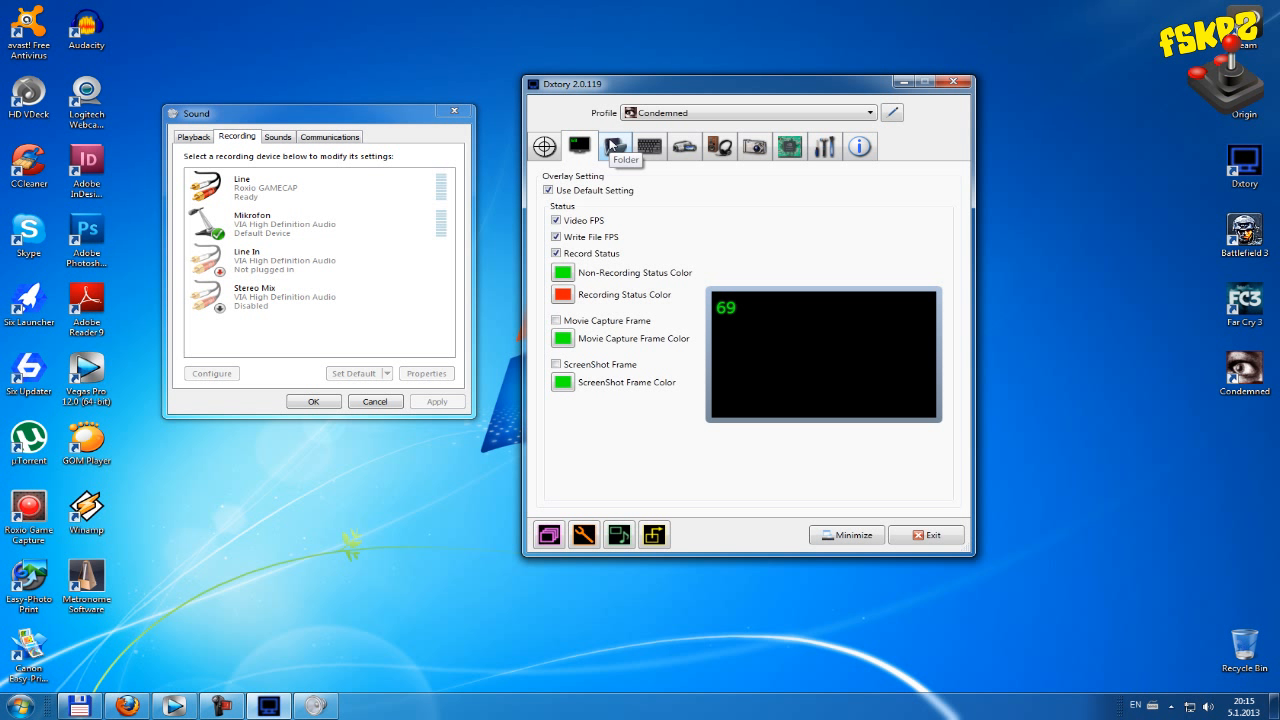
pyautogui.click(613, 146)
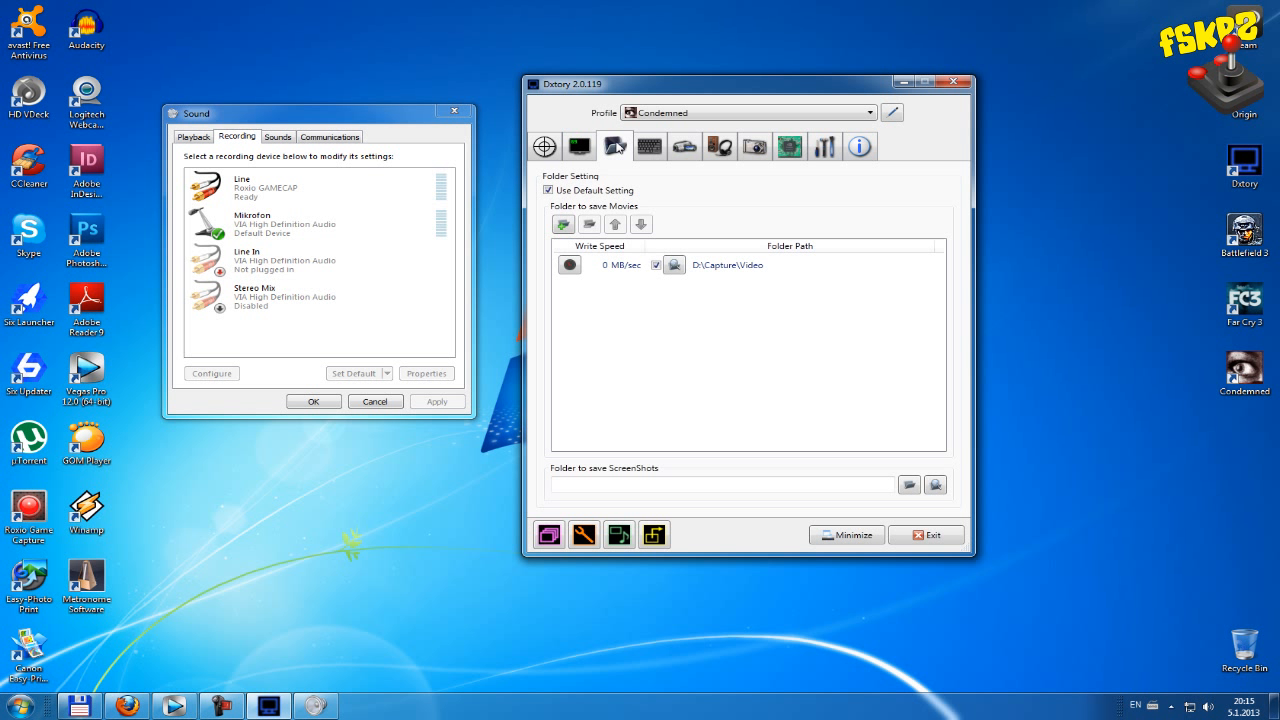
pyautogui.click(650, 148)
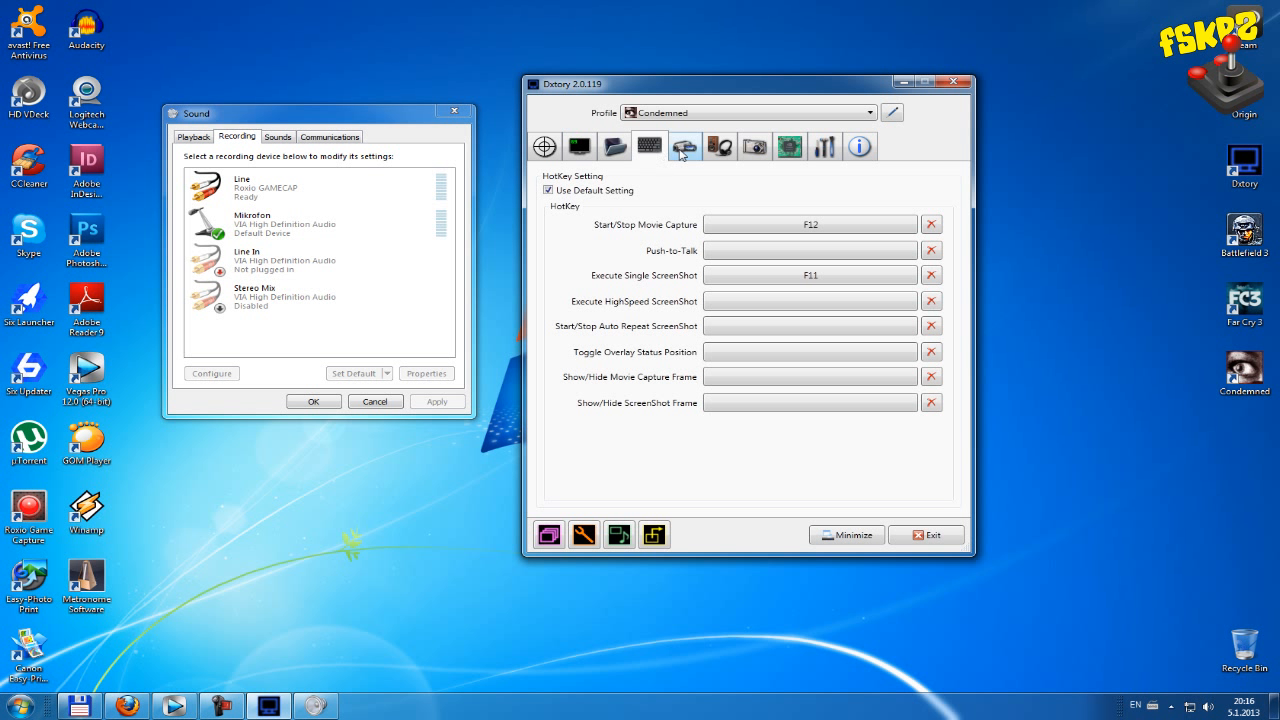
pyautogui.click(688, 150)
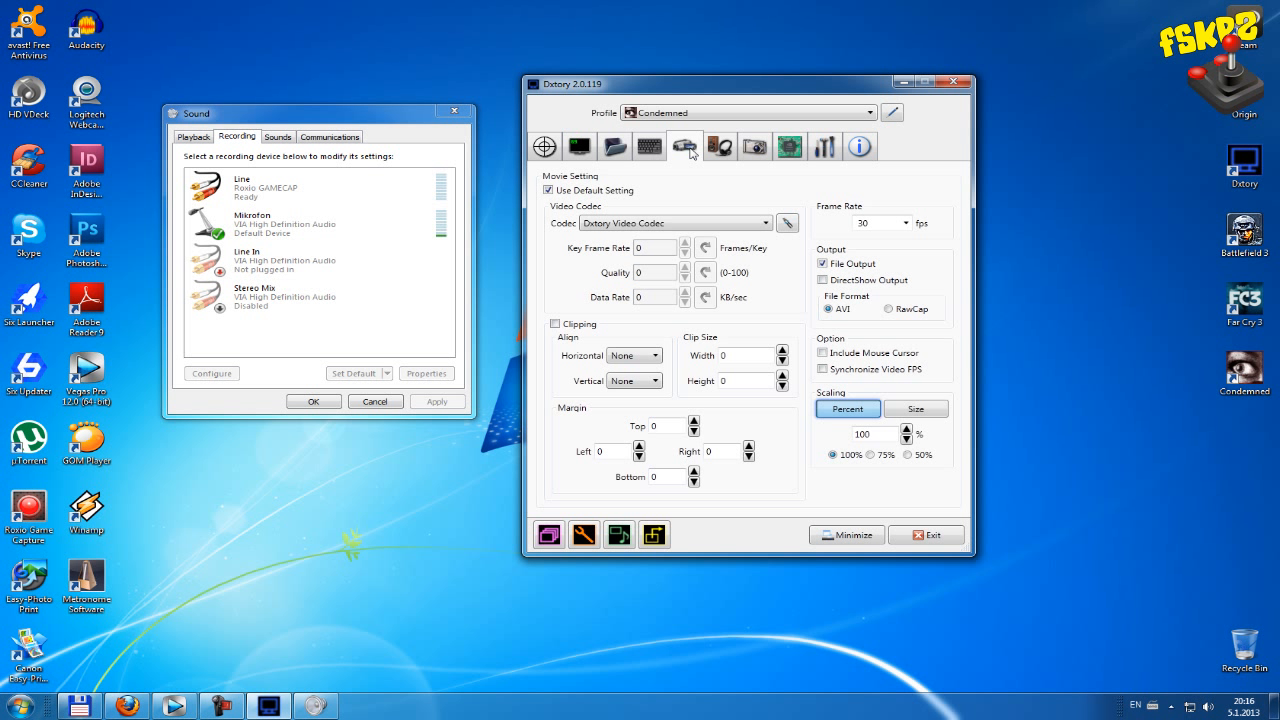
pyautogui.click(716, 148)
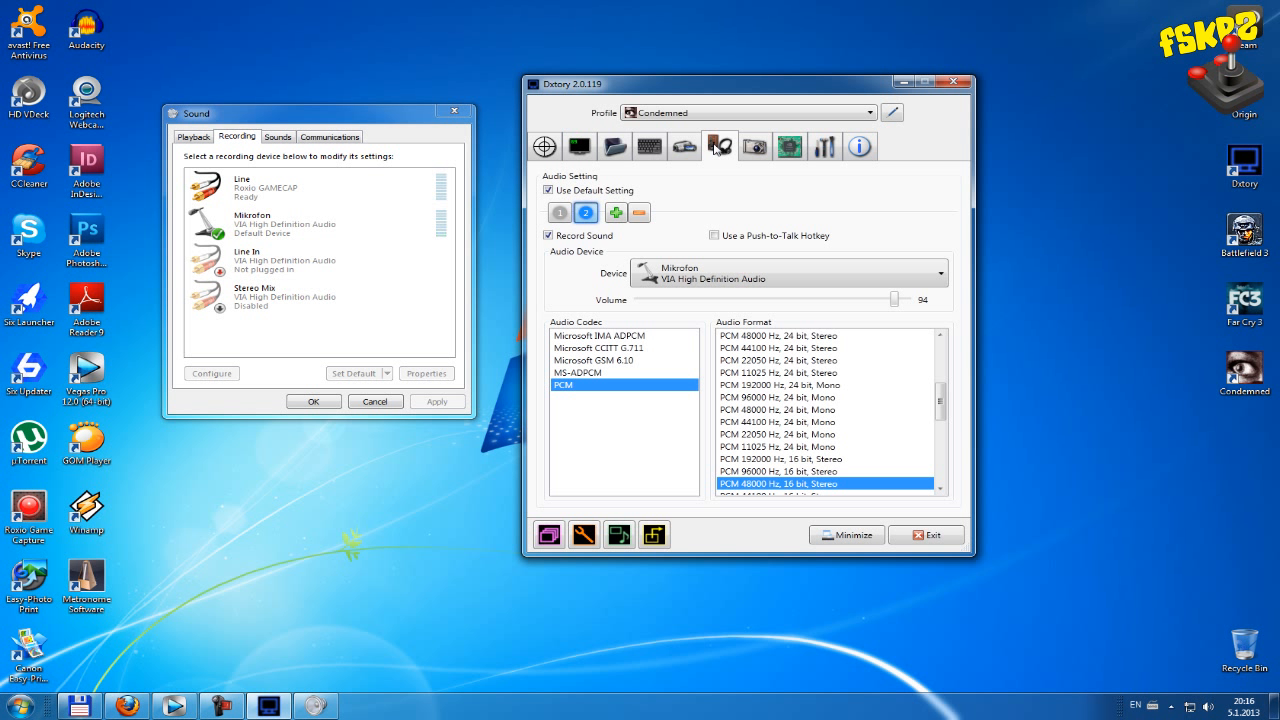
pyautogui.click(754, 147)
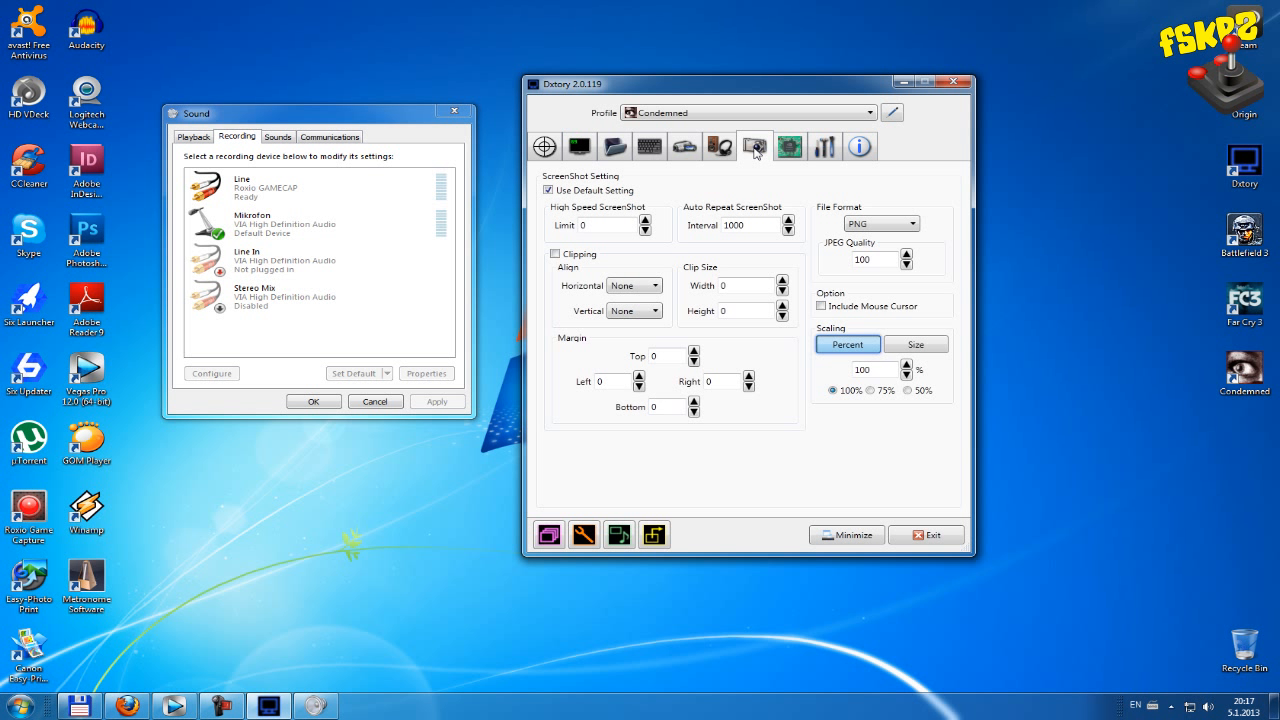
pyautogui.click(790, 150)
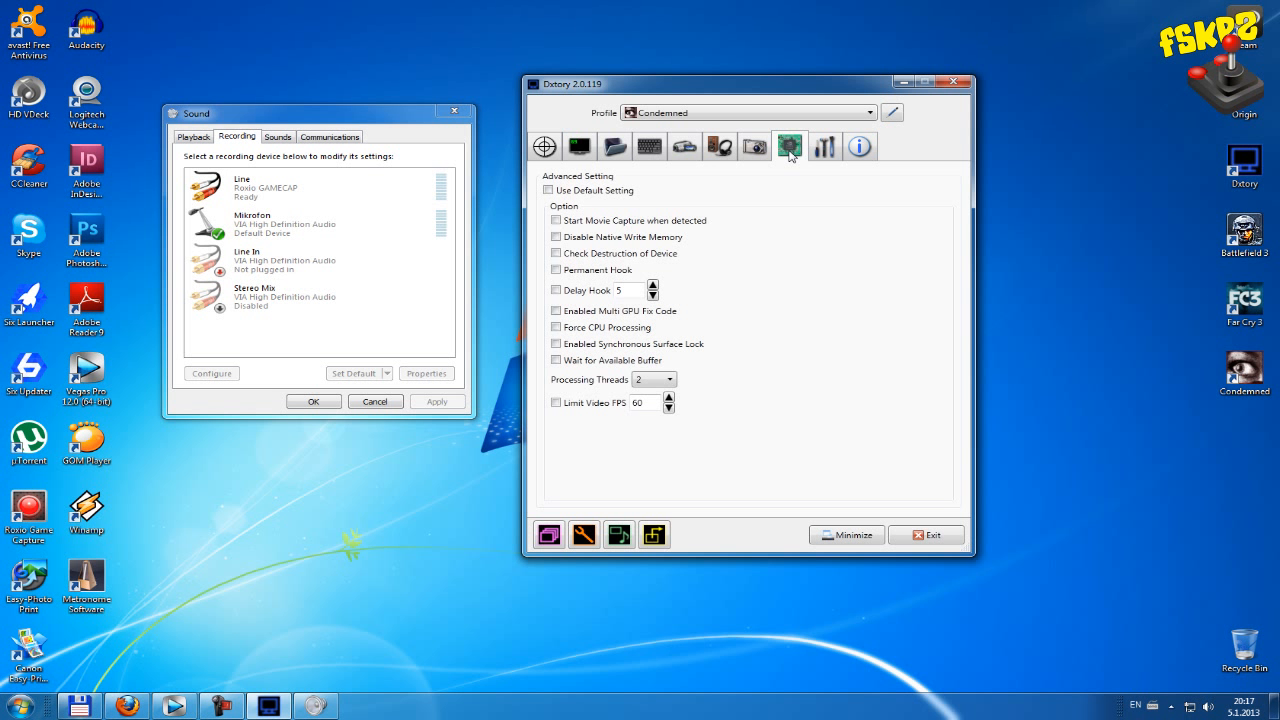
# - Cancel the Windows Sound settings and minimize Dxtory
pyautogui.click(375, 401)
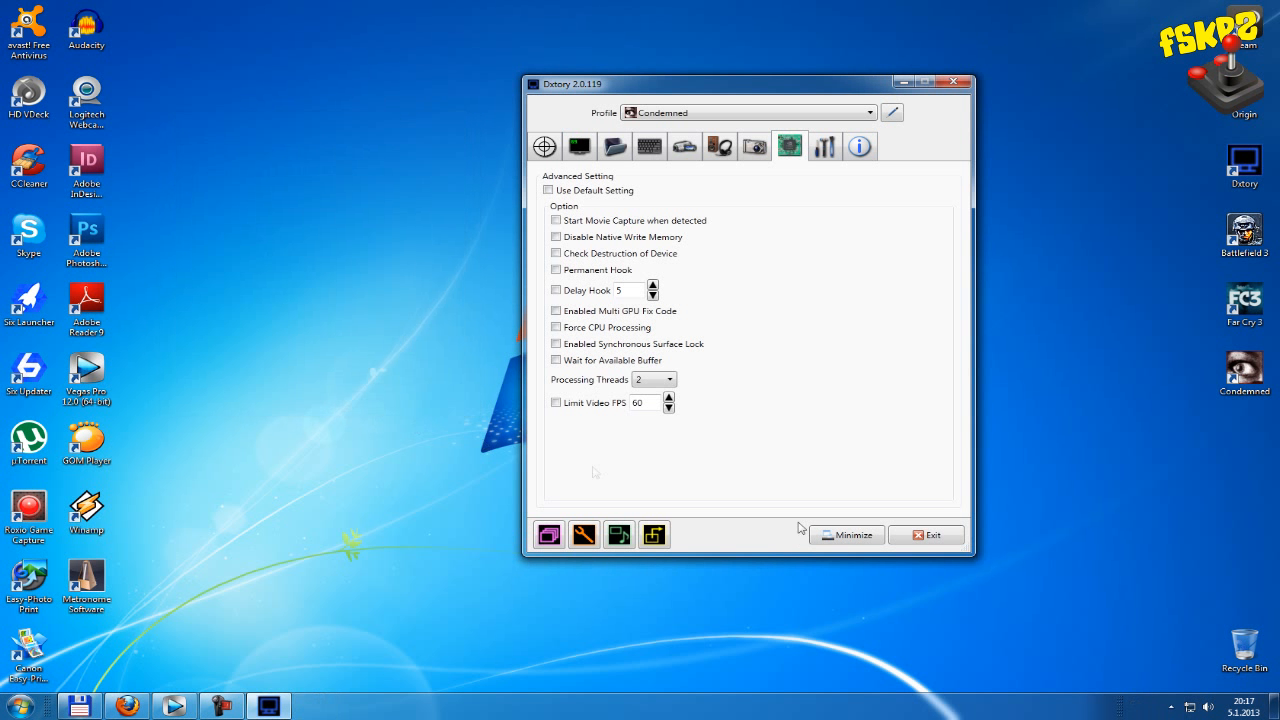
pyautogui.click(855, 540)
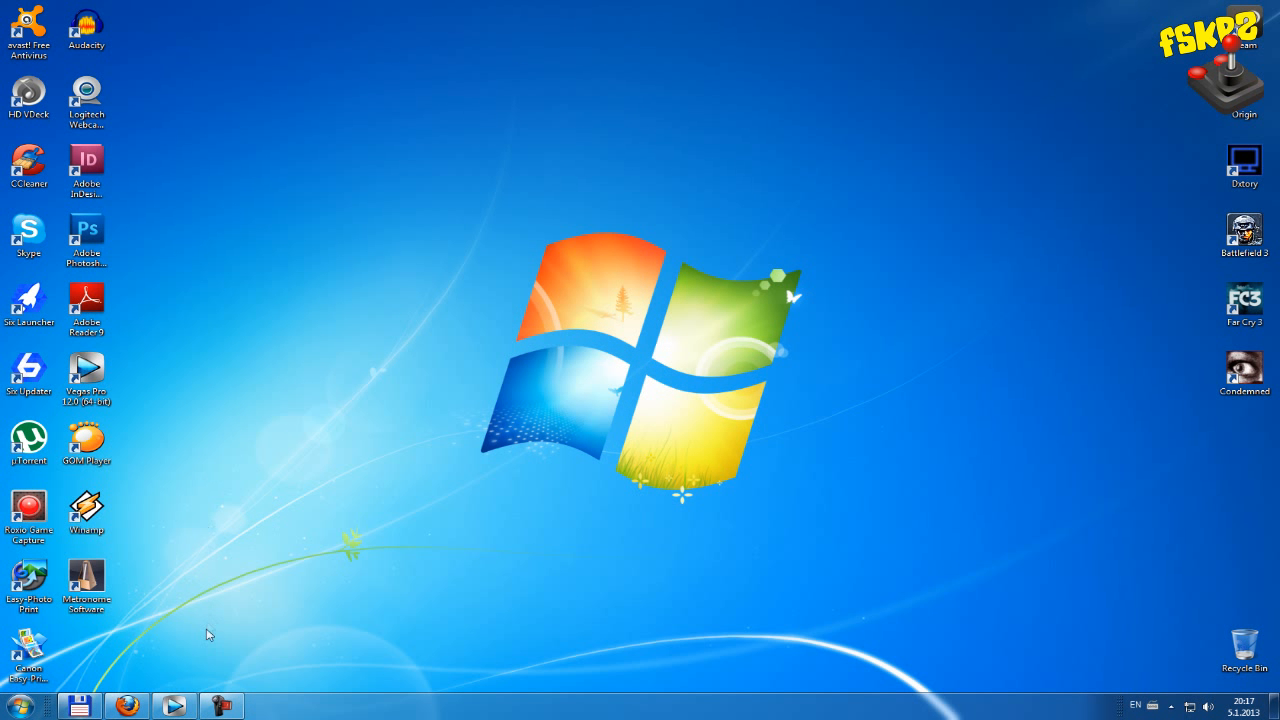
pyautogui.click(174, 706)
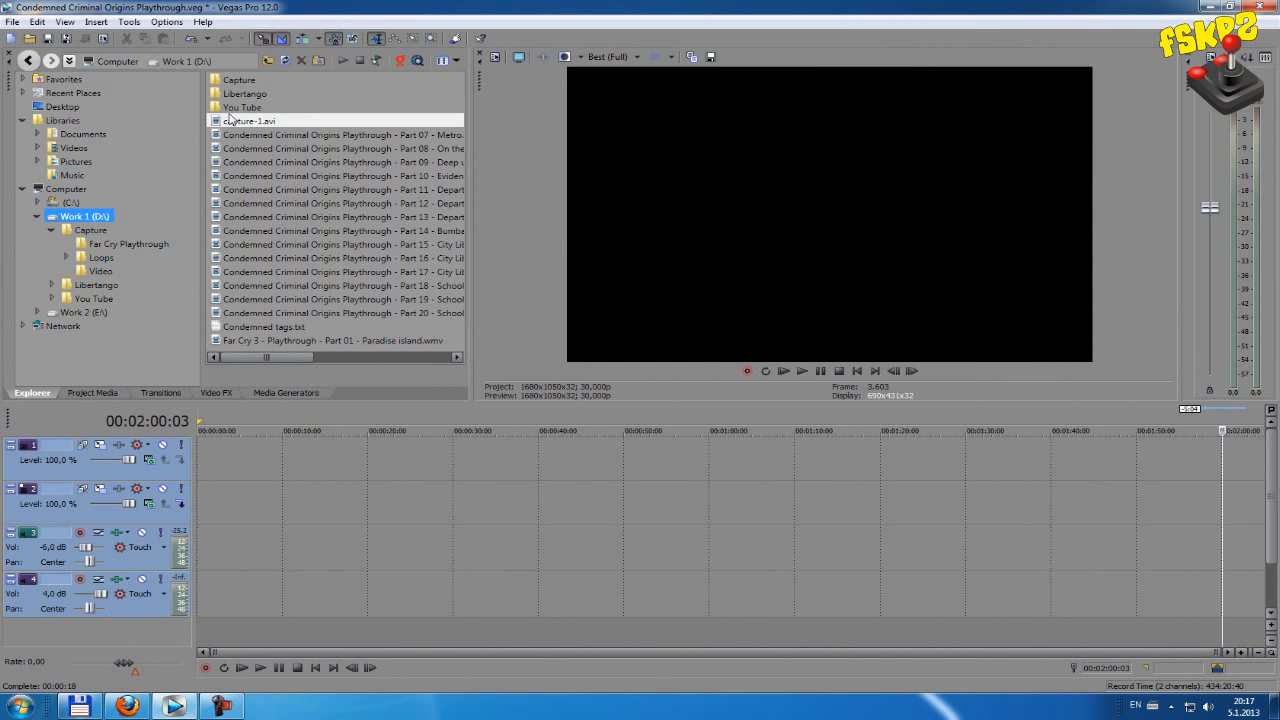
pyautogui.doubleClick(232, 80)
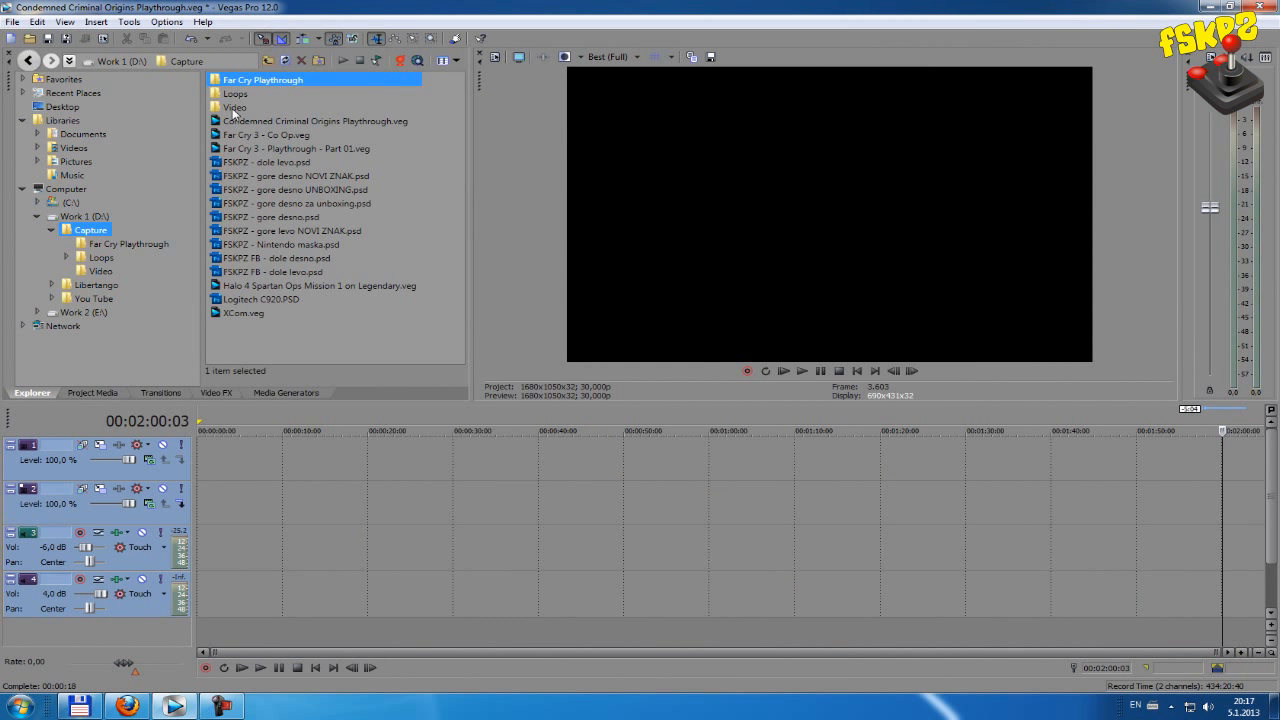
pyautogui.doubleClick(232, 108)
pyautogui.moveTo(236, 92); pyautogui.dragTo(204, 508)
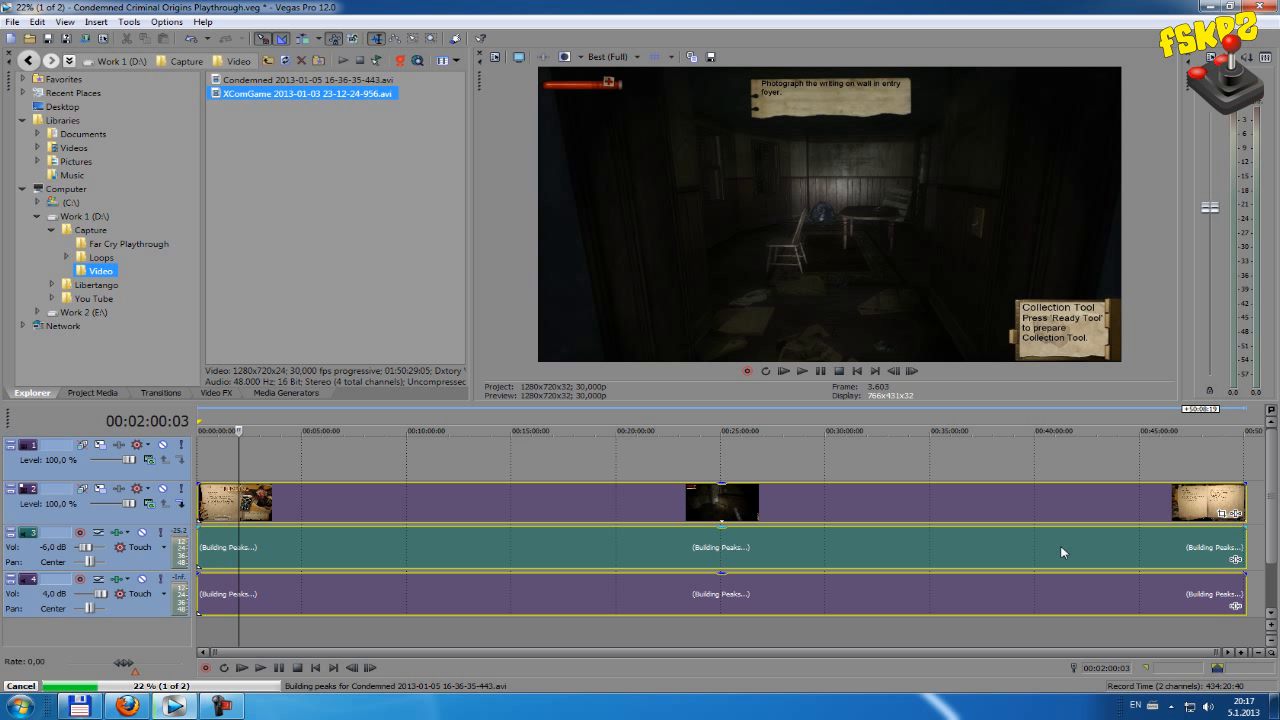
# - Select the recording's second audio clip and play back a passage from just under three minutes into the timeline
pyautogui.click(207, 594)
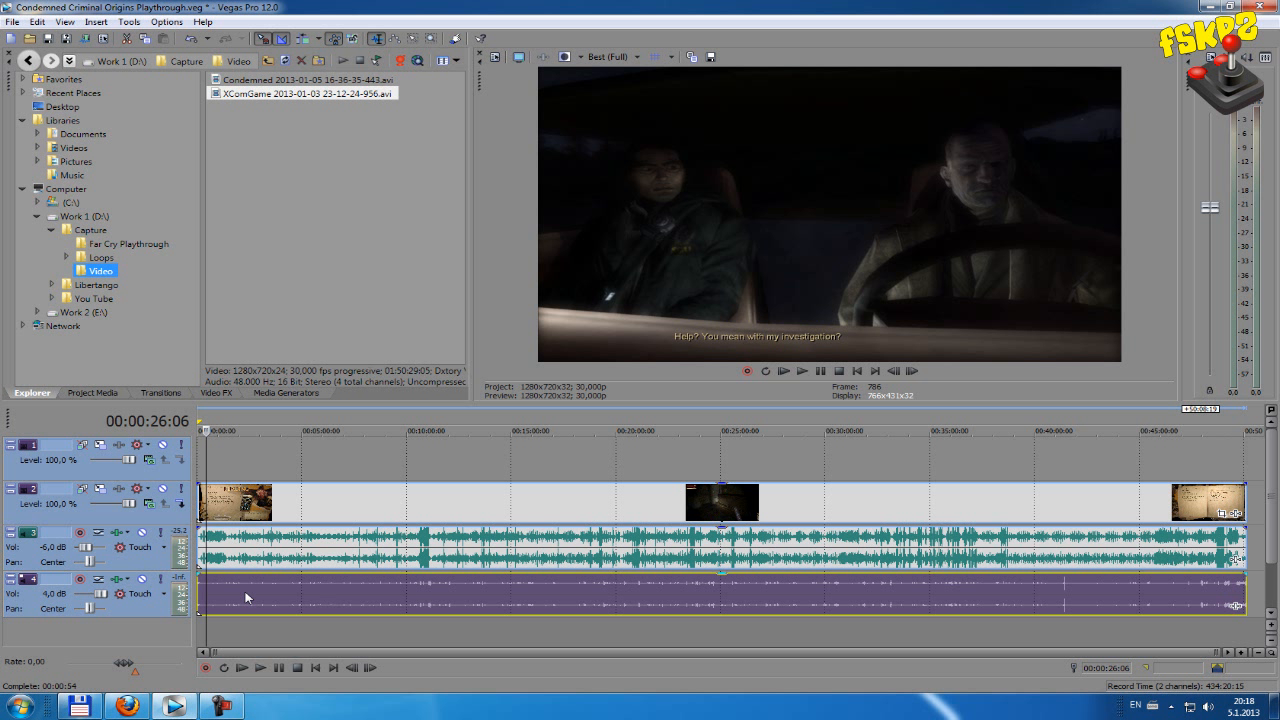
pyautogui.click(254, 461)
pyautogui.press('space')
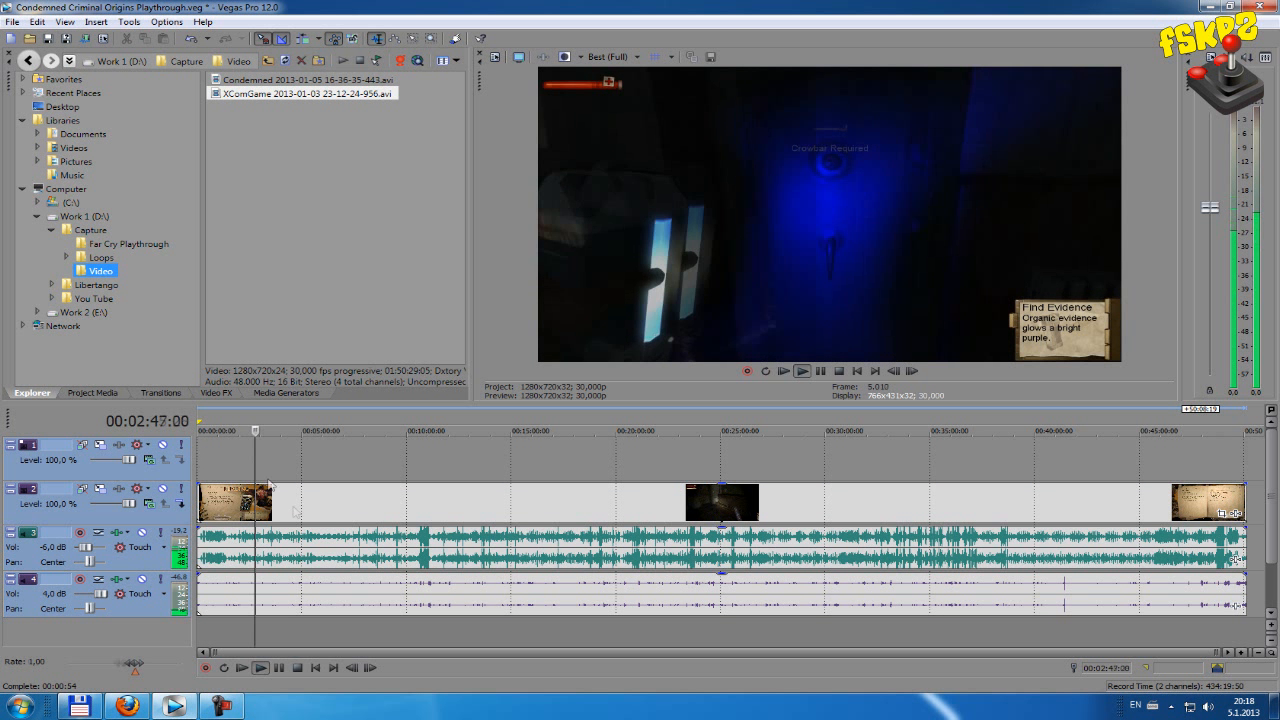
pyautogui.press('space')
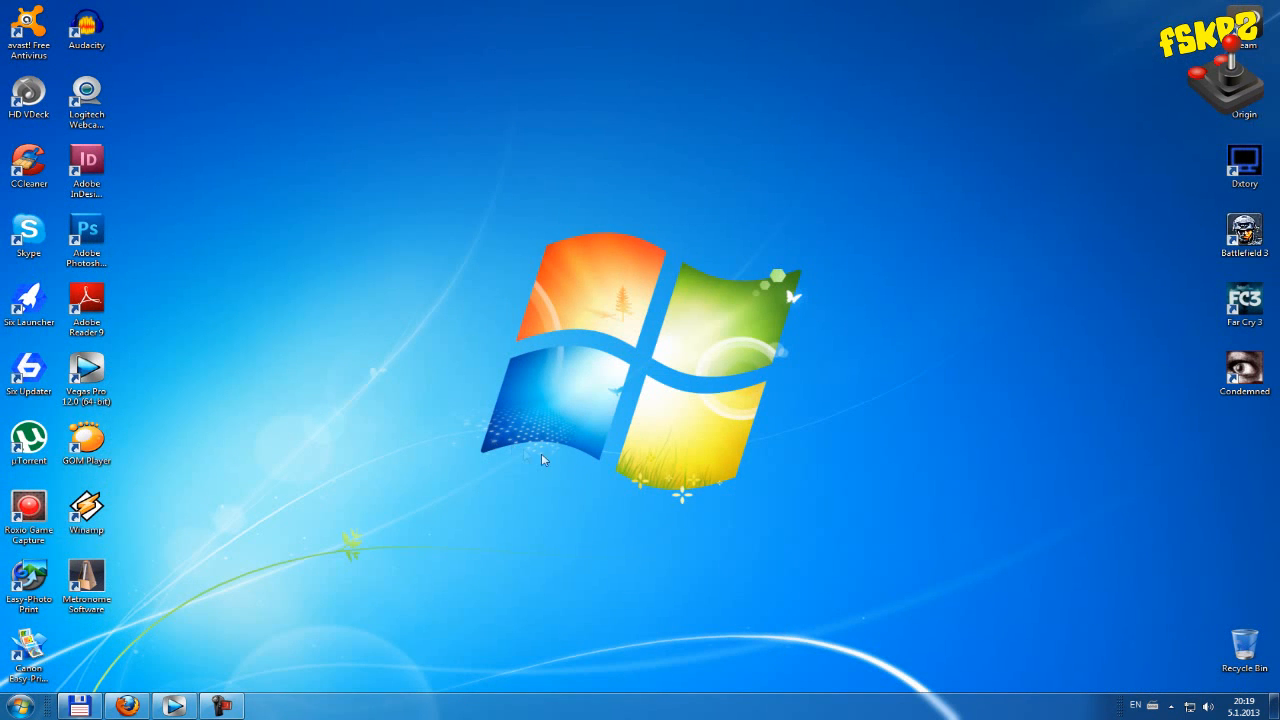
# - Switch back to Dxtory and show its overlay settings
pyautogui.click(1171, 707)
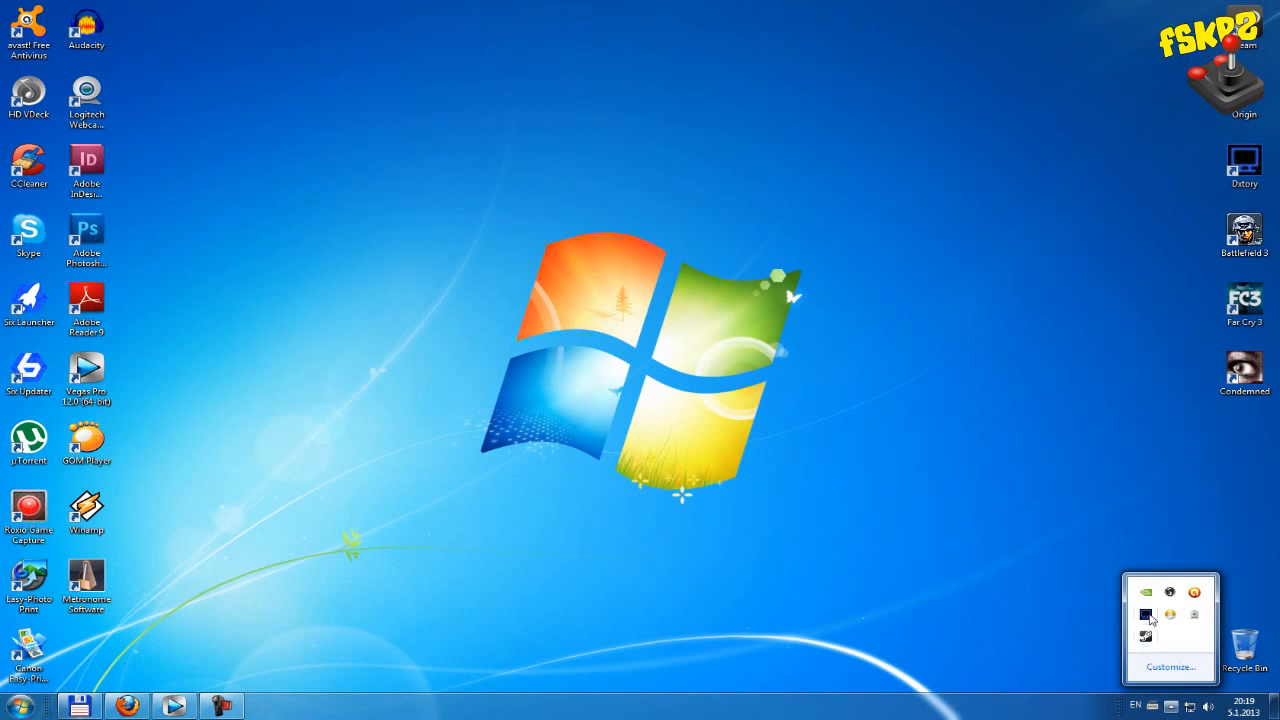
pyautogui.click(1146, 614)
pyautogui.click(586, 150)
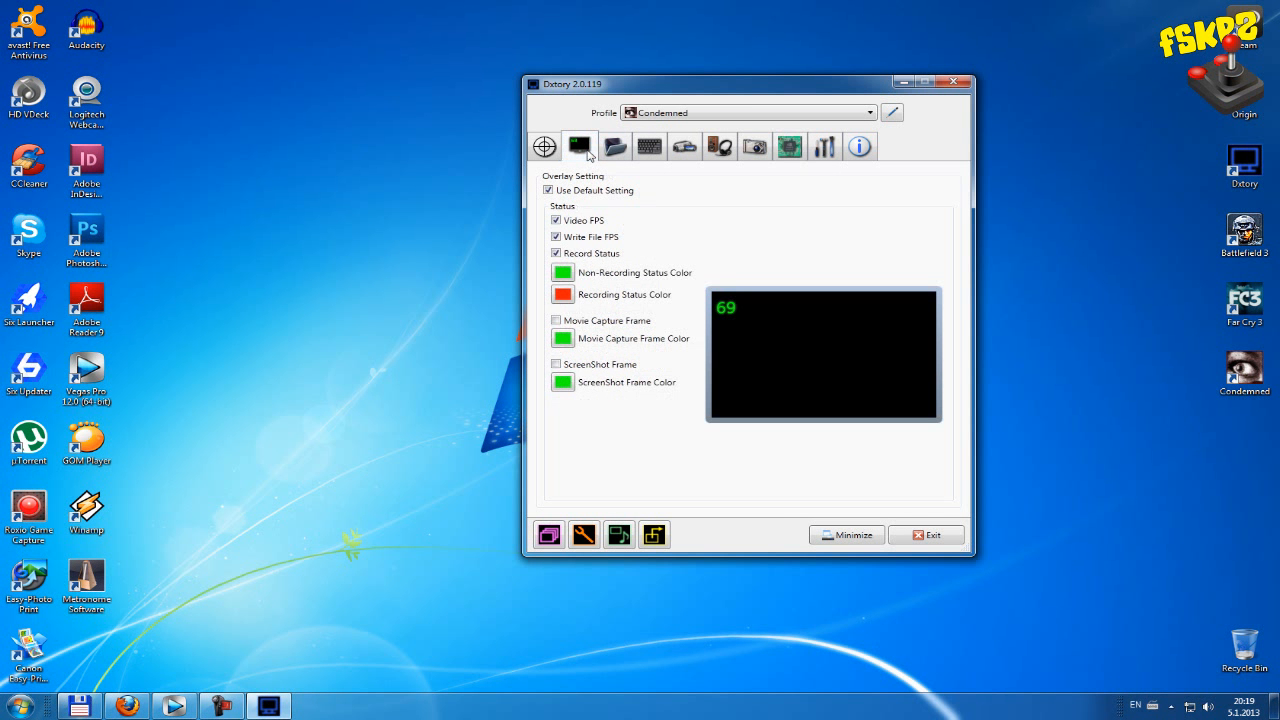